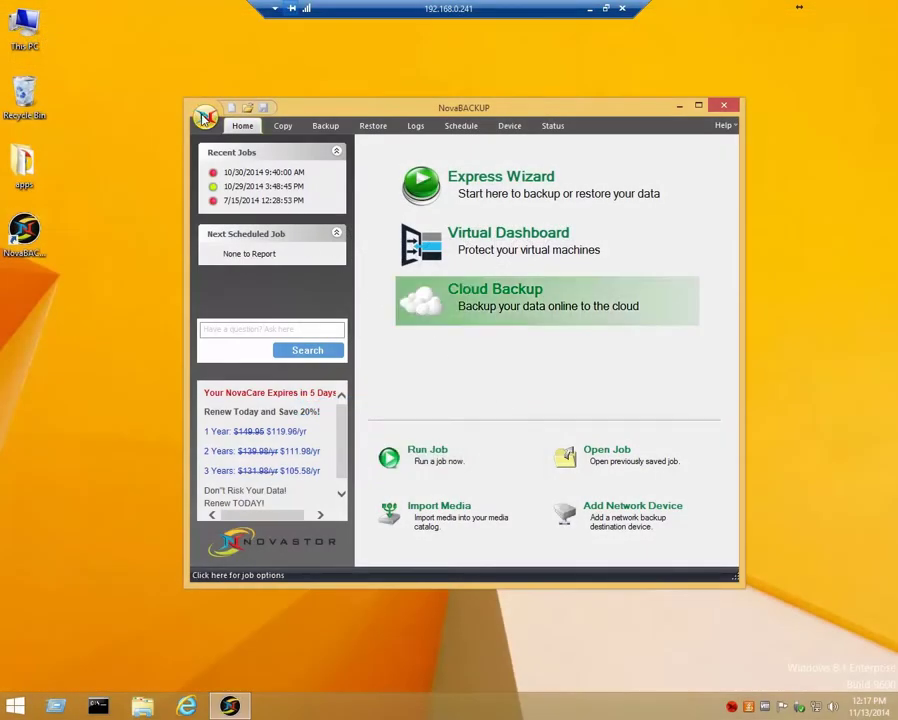
- In Default Settings, confirm management server 192.168.0.191 on port 4502 and start the client agent service
click(204, 117)
click(234, 204)
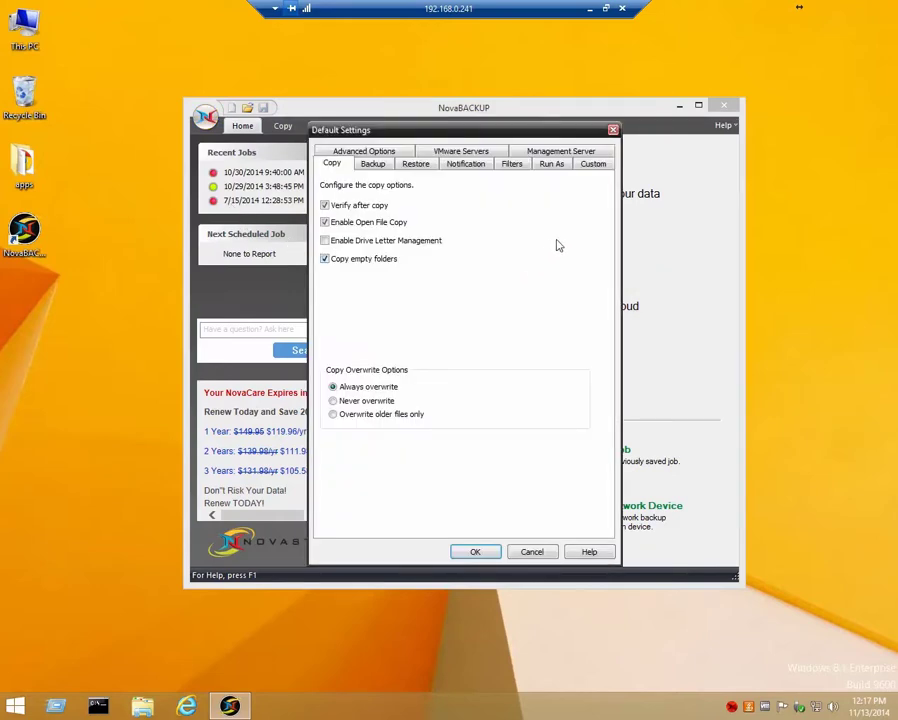
click(565, 153)
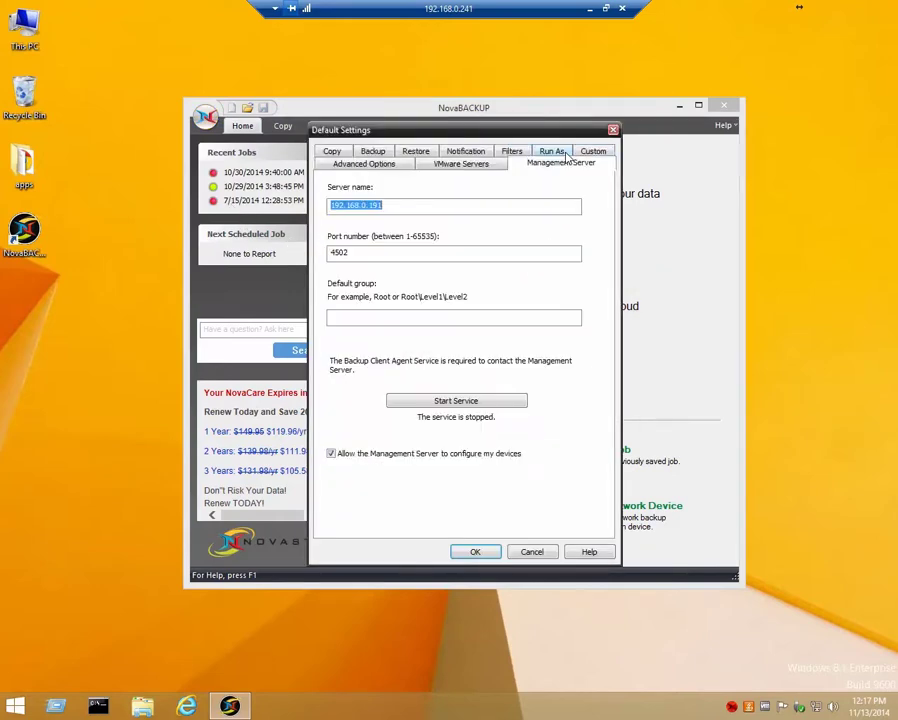
click(387, 207)
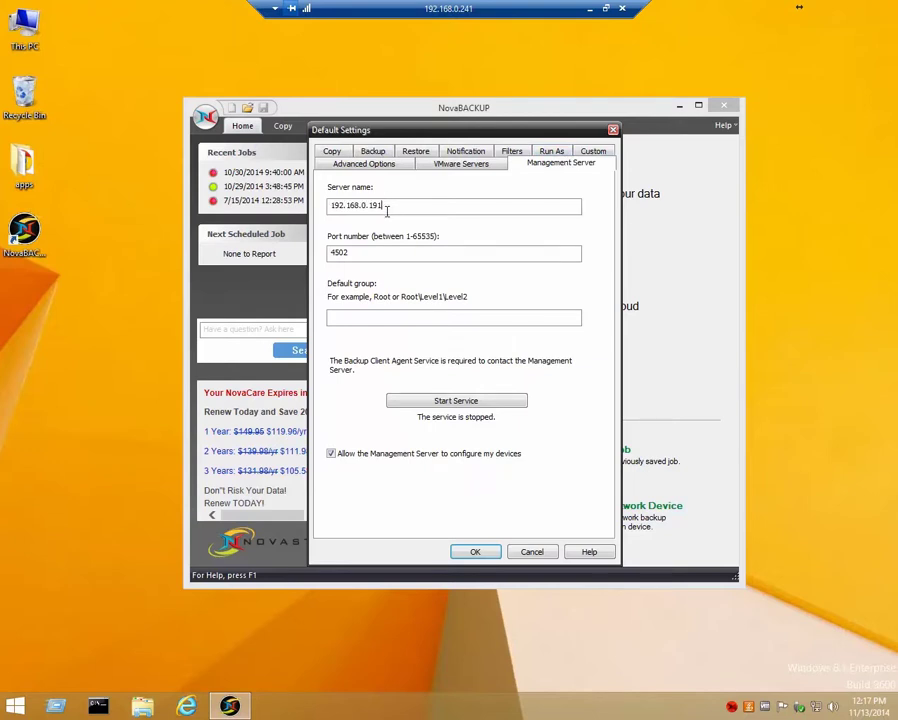
click(368, 254)
click(481, 401)
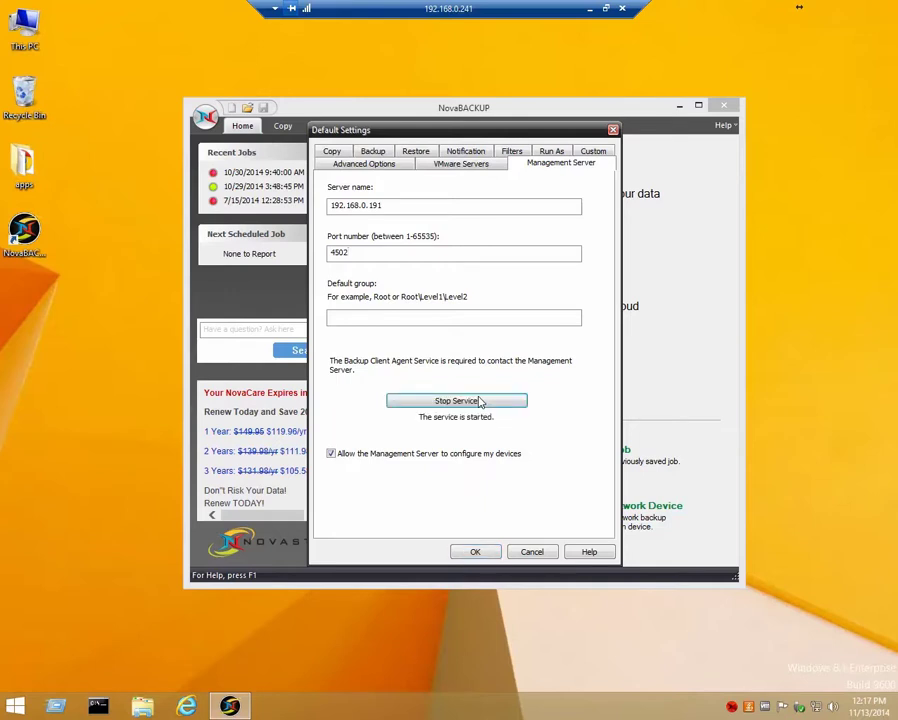
click(476, 553)
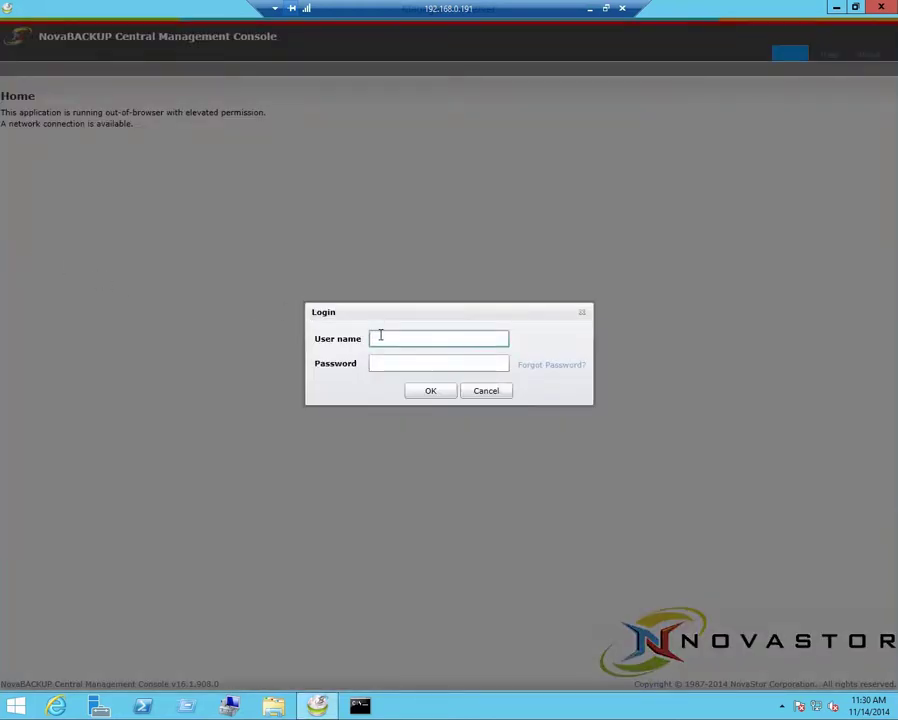
- Log in to the console with the admin user name and its password
text(admin)
key(Tab)
text(admin)
key(Return)
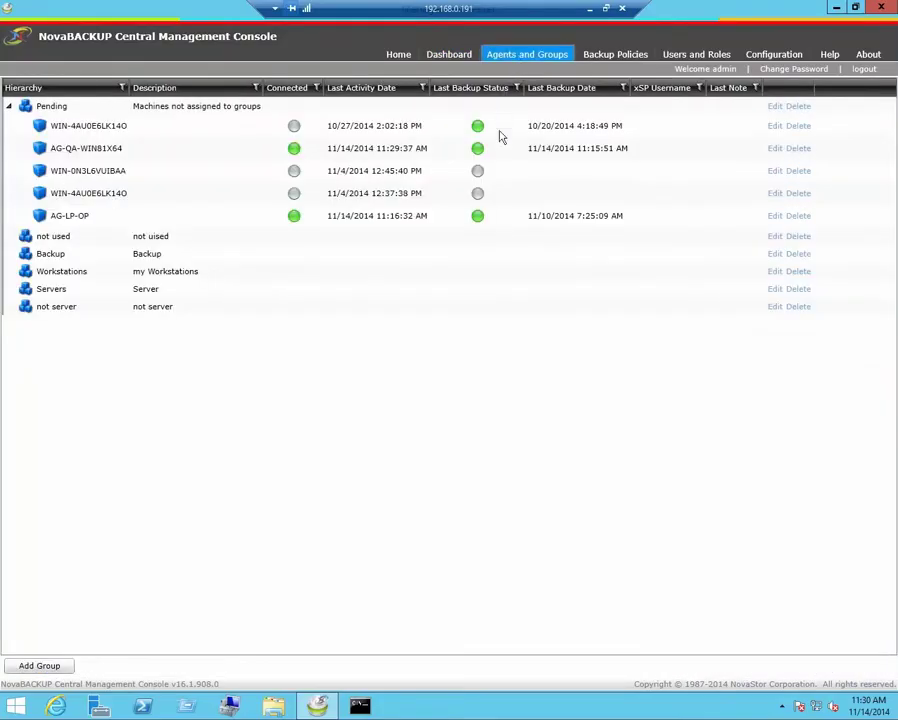
- Show Agents and Groups, check which agents are connected, and select AG-QA-WIN81X64
click(220, 214)
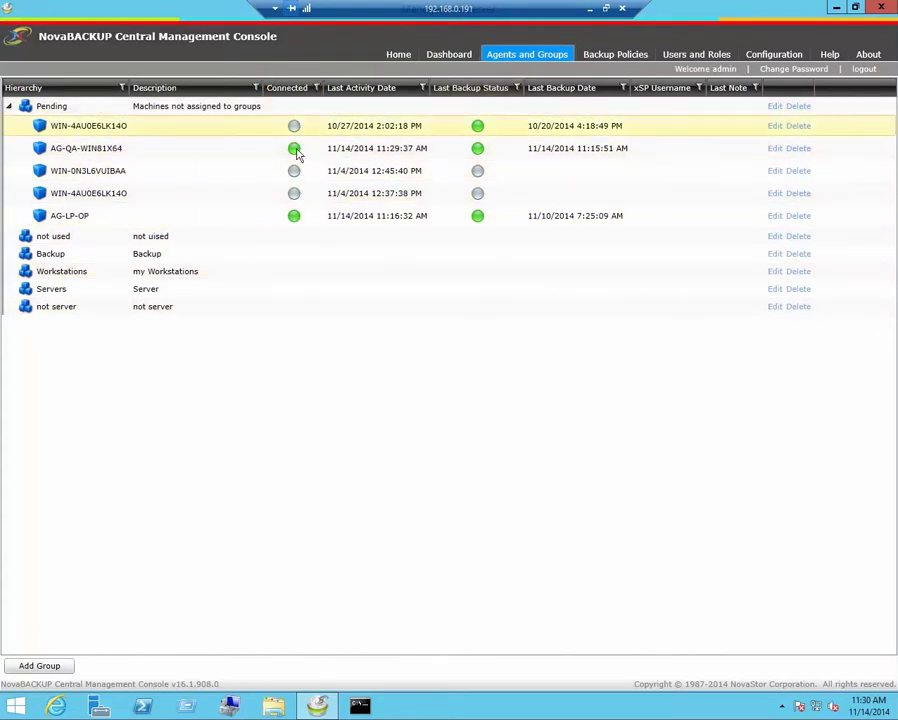
mouse_move(296, 157)
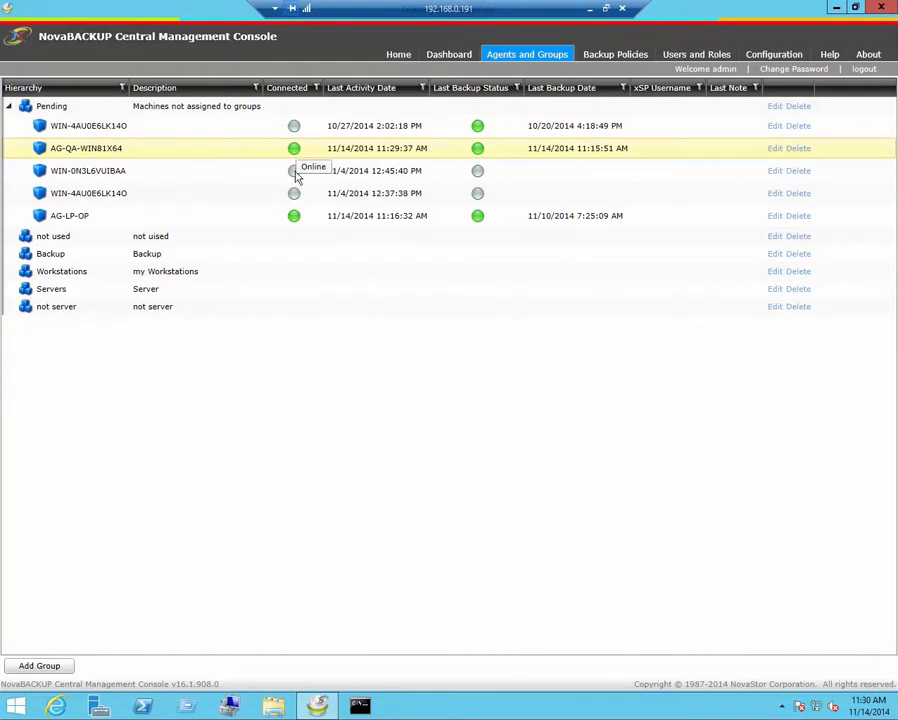
mouse_move(295, 184)
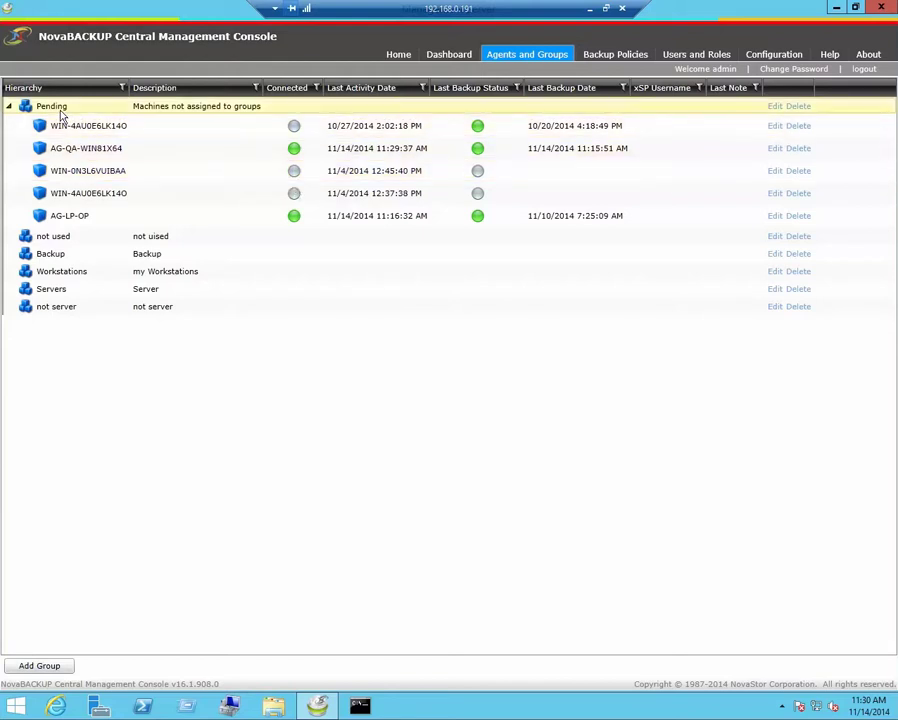
click(86, 150)
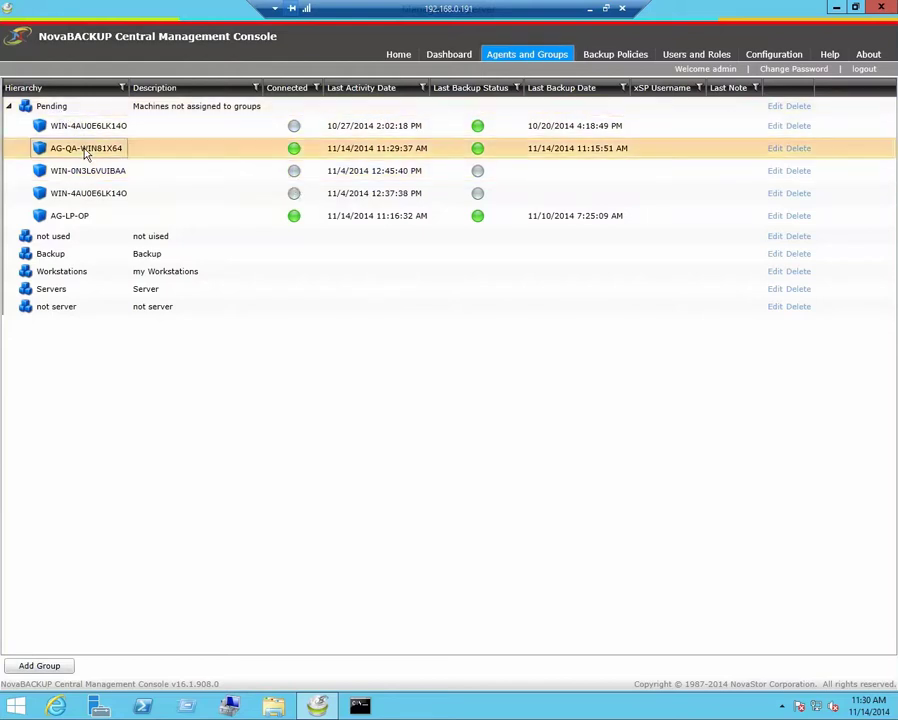
- Edit agent AG-QA-WIN81X64 and change its group from Pending to Workstations
right_click(86, 151)
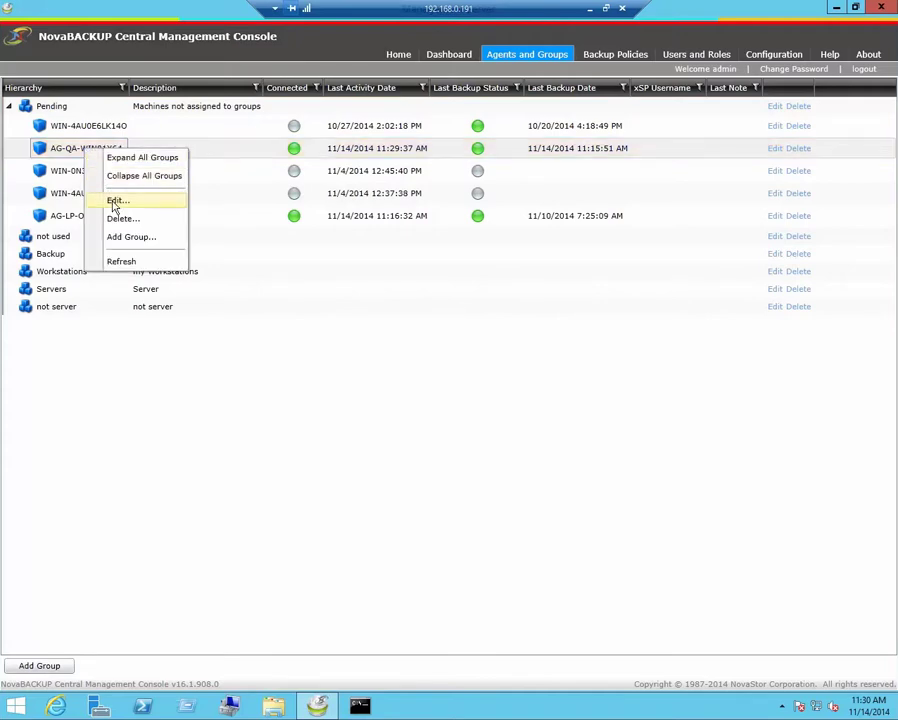
click(116, 201)
click(446, 262)
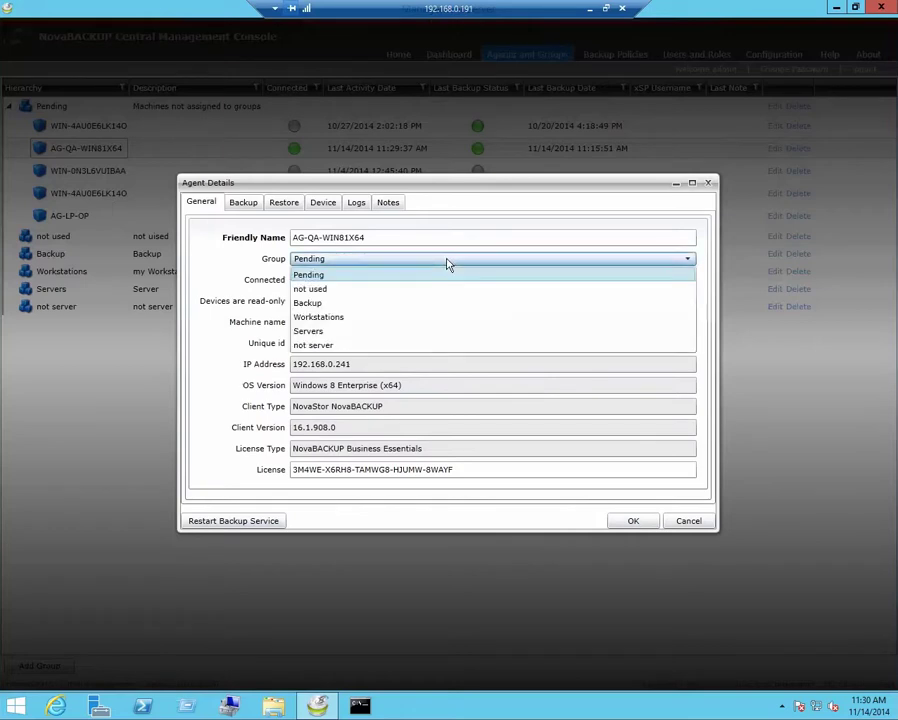
click(372, 317)
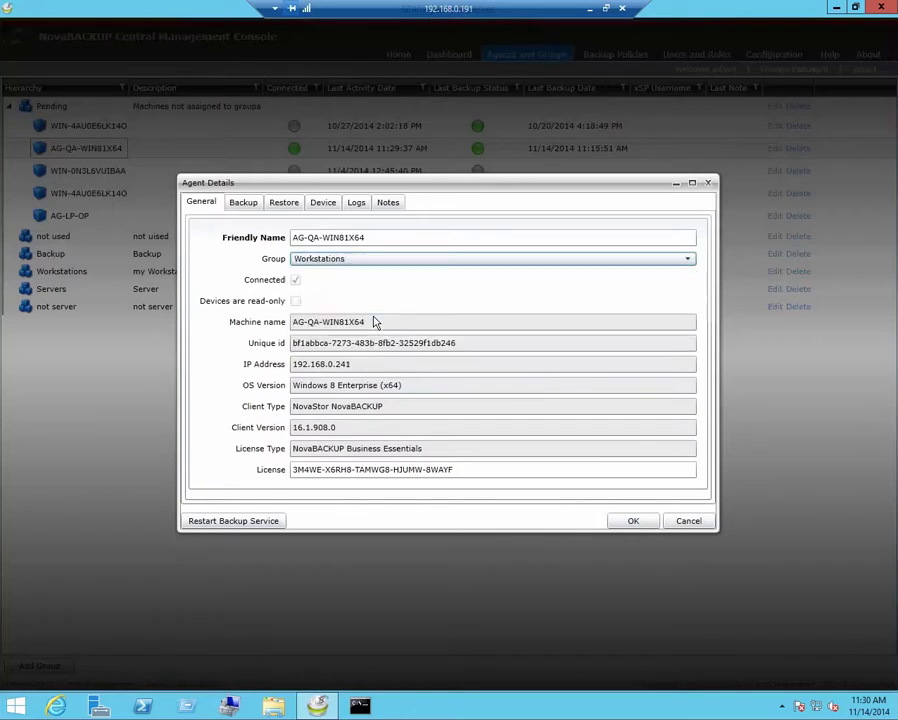
click(632, 521)
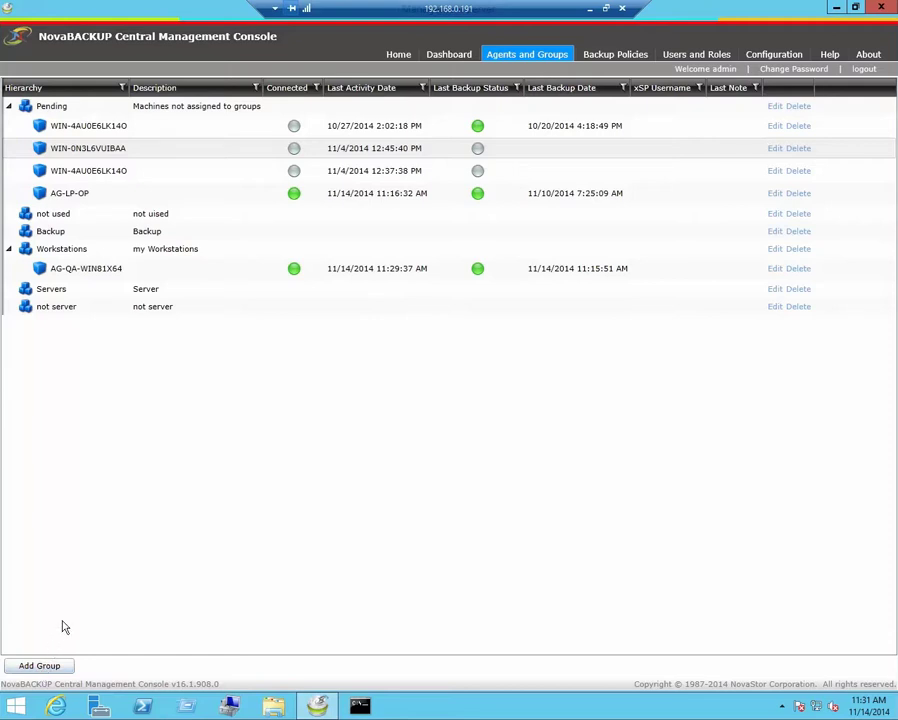
- Open AG-QA-WIN81X64's agent details and view its assigned backup jobs
right_click(98, 274)
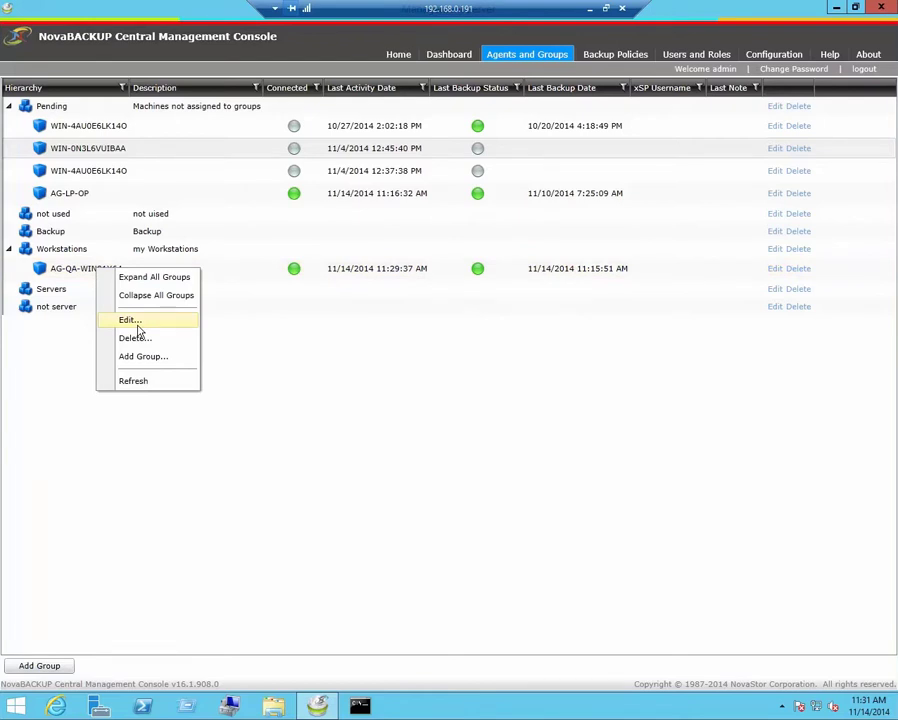
click(137, 322)
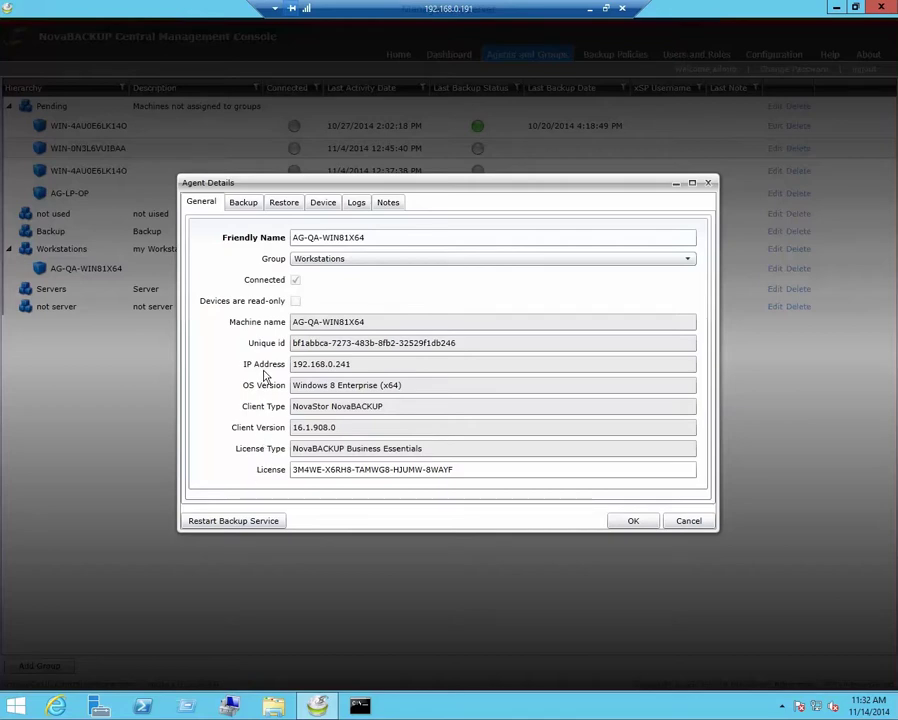
click(245, 203)
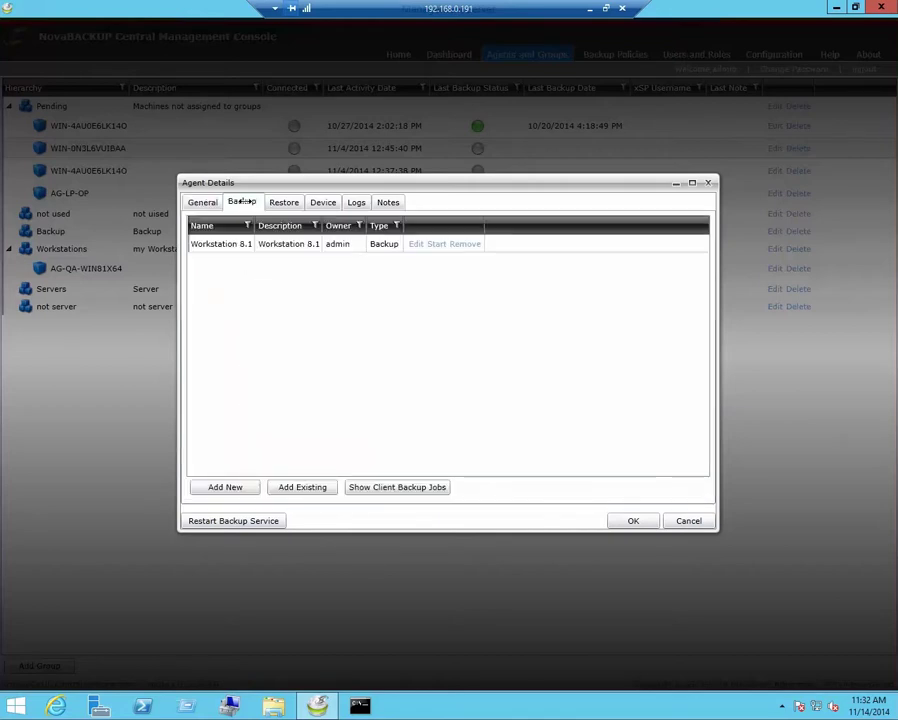
- Add a new backup job with policy name, description and backup name all set to Mybackup2
click(225, 487)
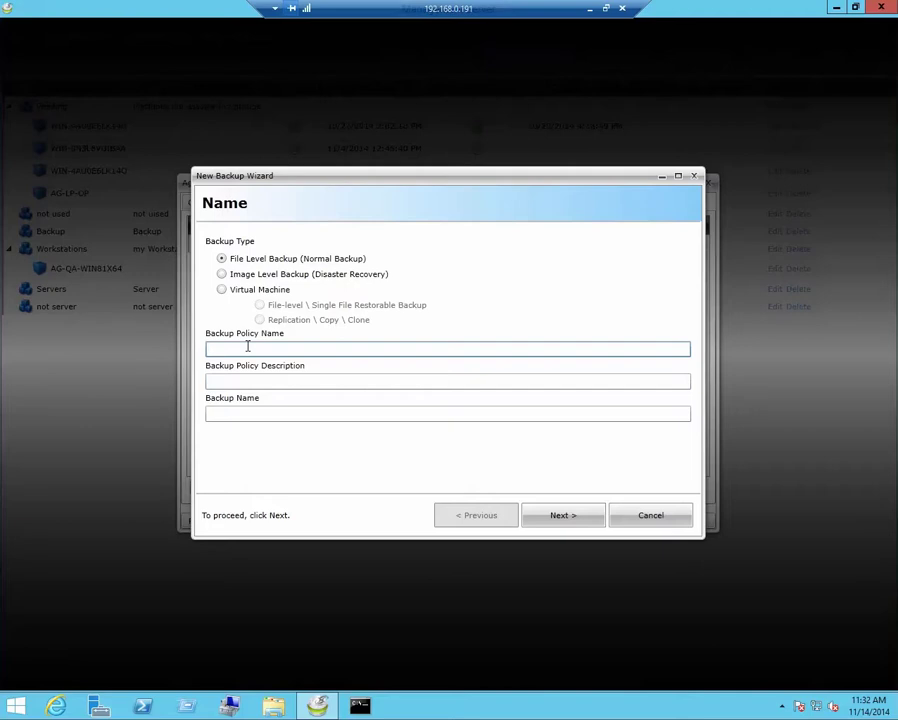
text(Mybackup2)
drag(253, 349, 166, 352)
key(ctrl+c)
click(234, 381)
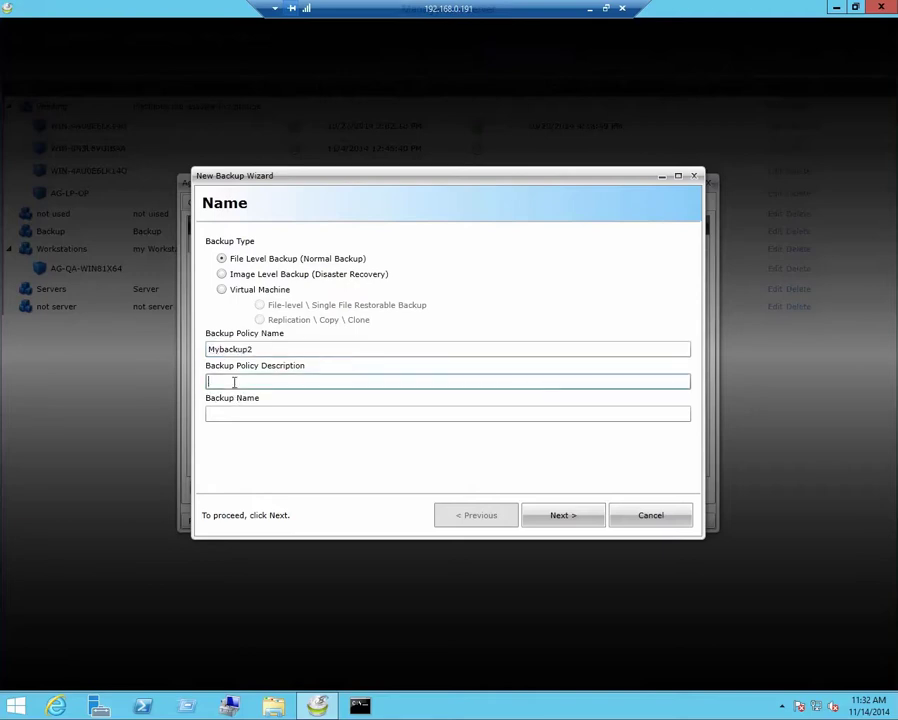
key(ctrl+v)
click(227, 414)
key(ctrl+v)
click(565, 519)
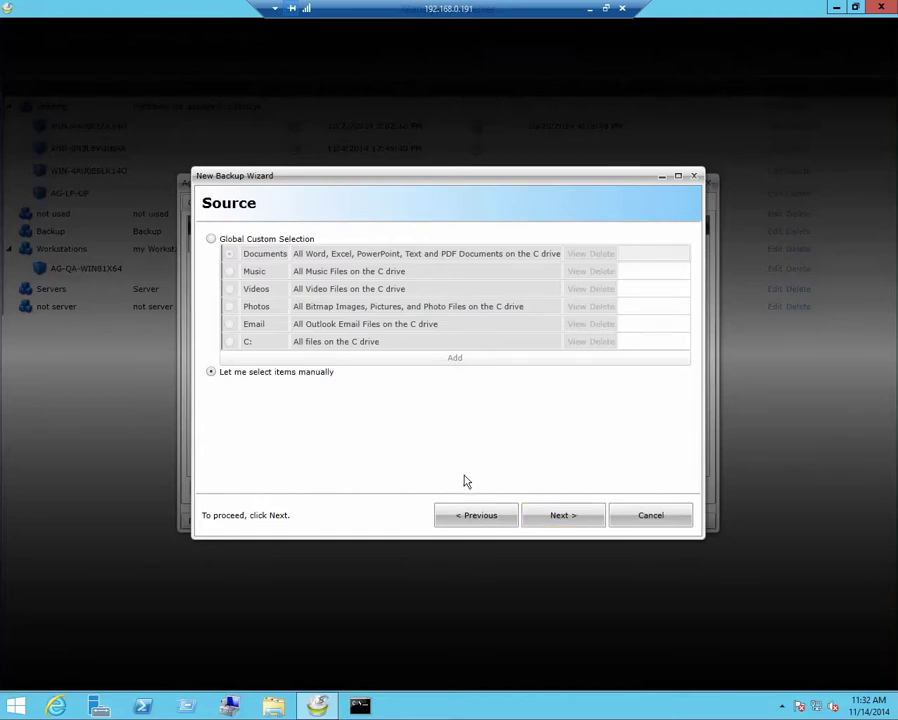
- Manually select the C:\testing folder as the backup source
click(553, 517)
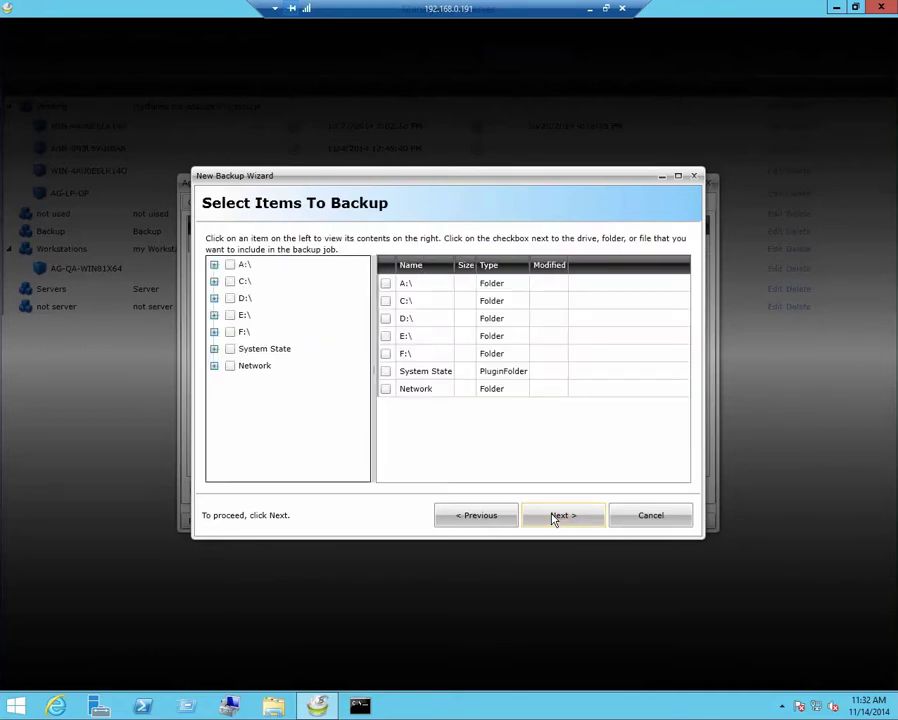
click(214, 283)
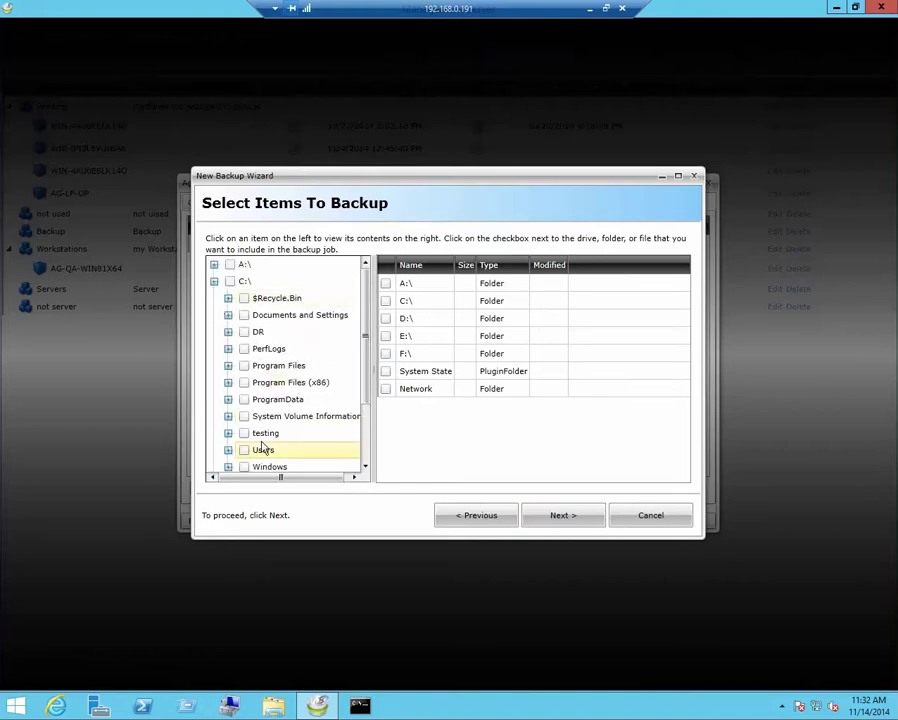
click(265, 434)
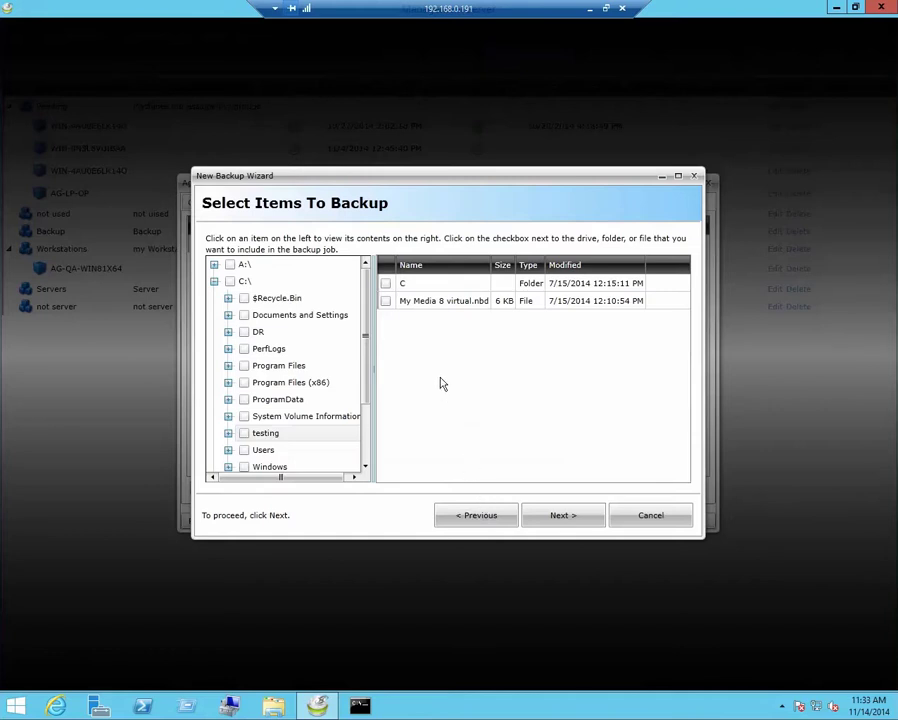
click(252, 434)
click(564, 514)
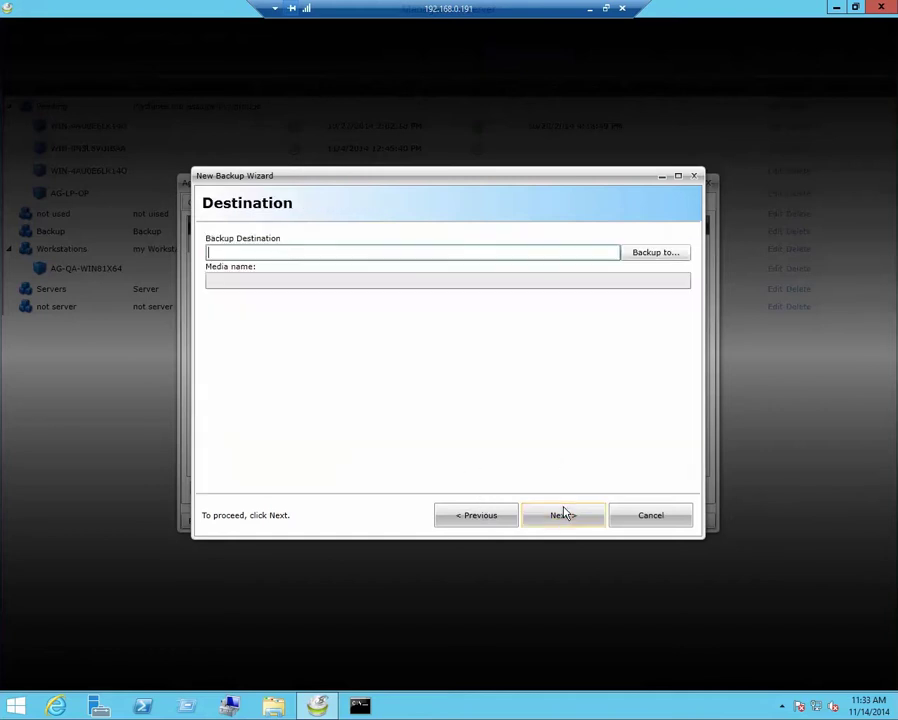
- Set the backup destination to the NAS share with media named Mybackup2
click(660, 254)
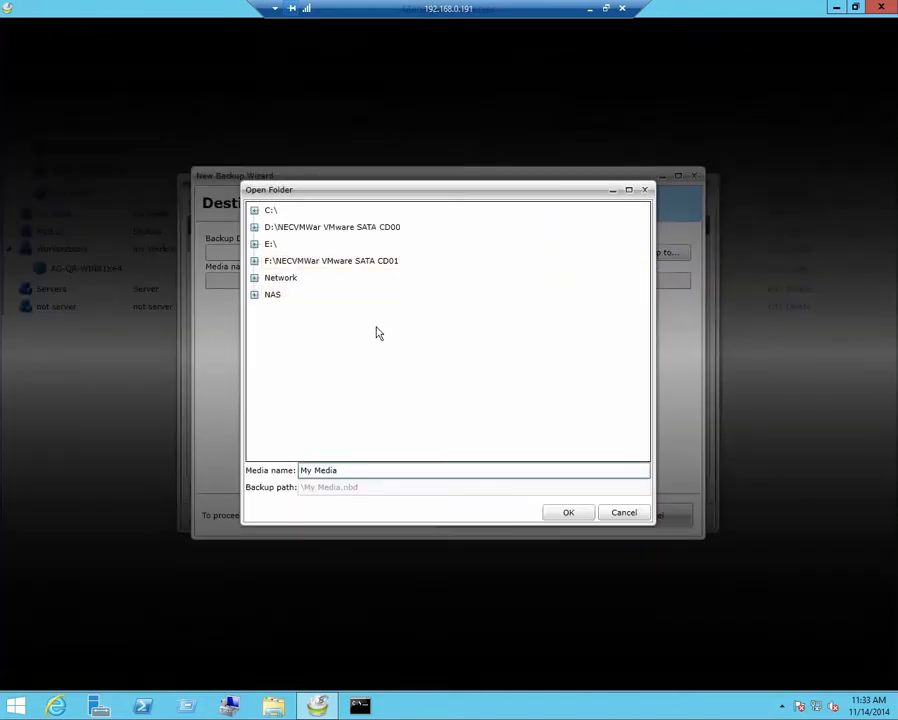
click(270, 296)
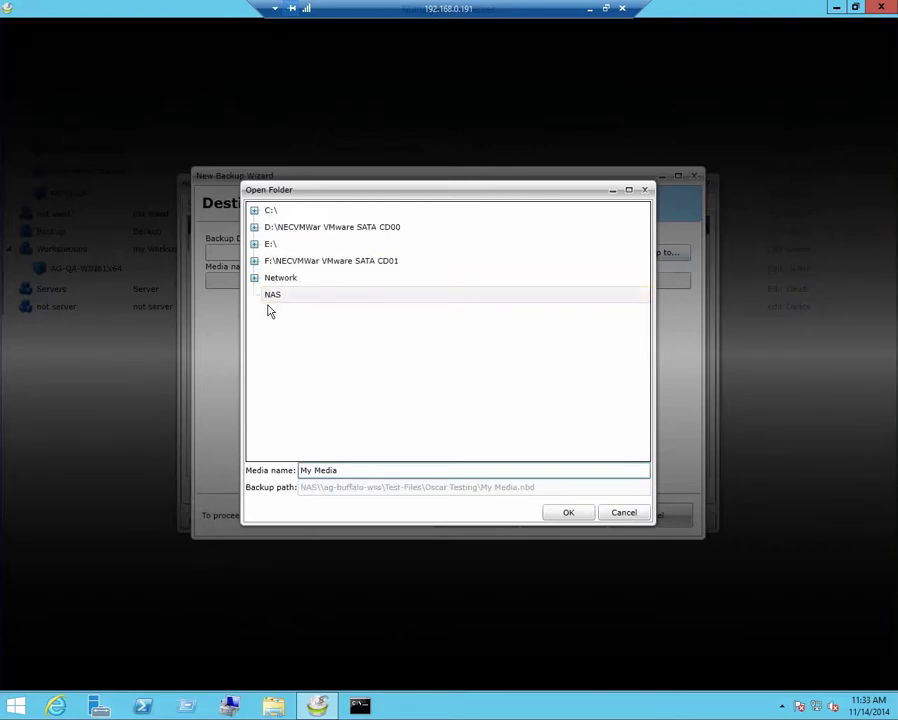
triple_click(310, 471)
text(Mybackup2)
click(566, 515)
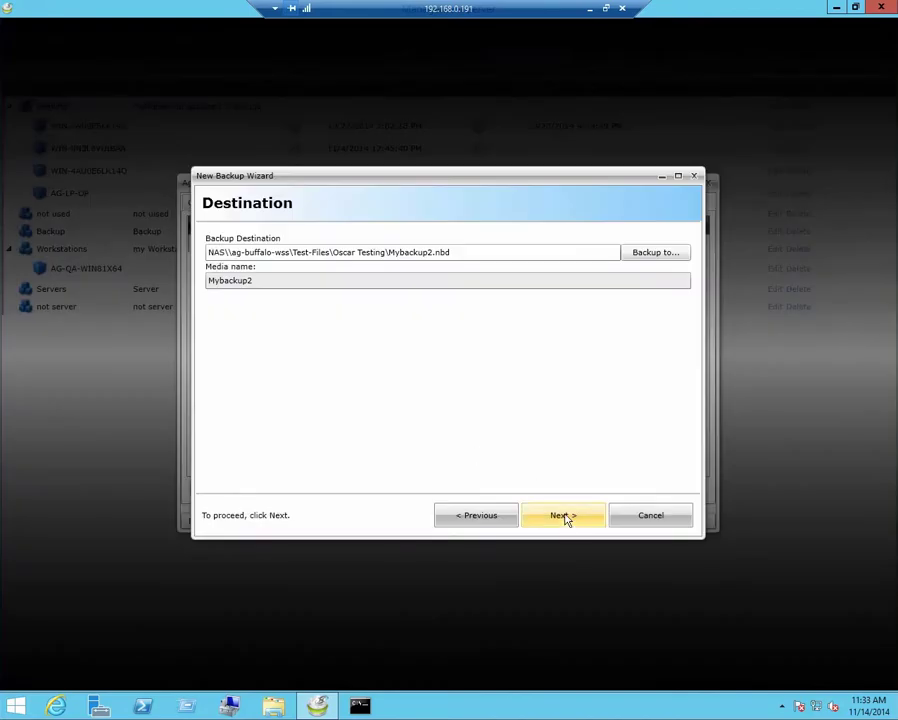
- Keep Full backup mode and review the Custom Commands, Run As, Notification and Filters options
click(566, 517)
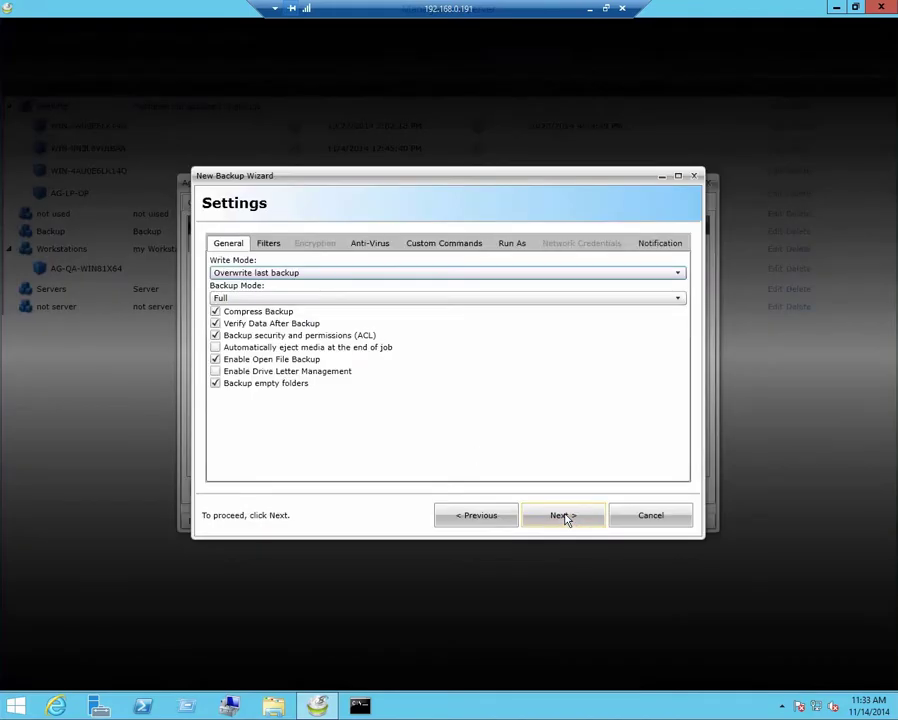
click(503, 298)
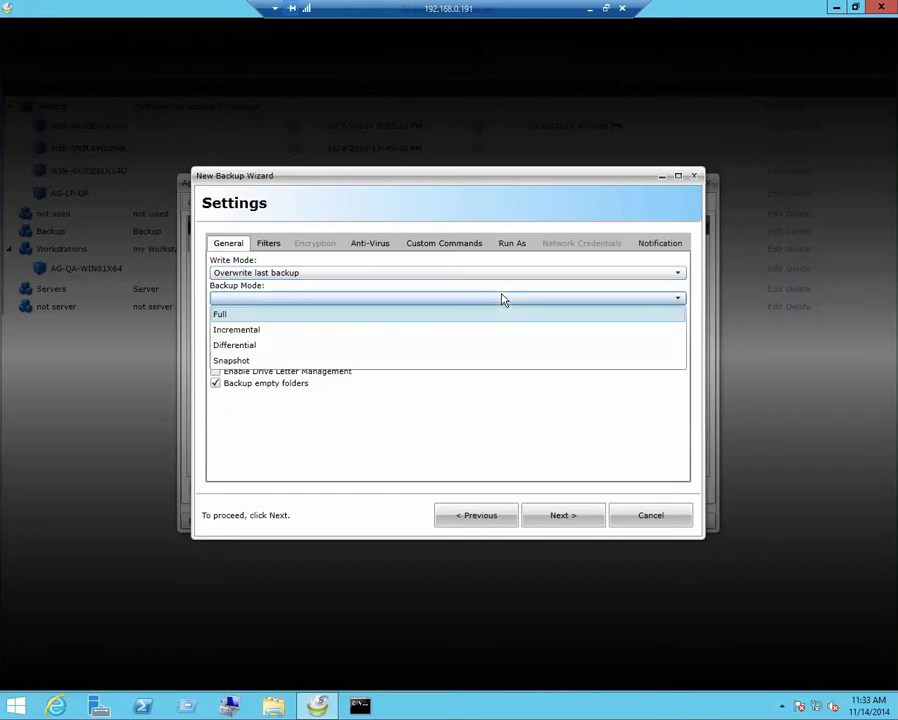
key(Return)
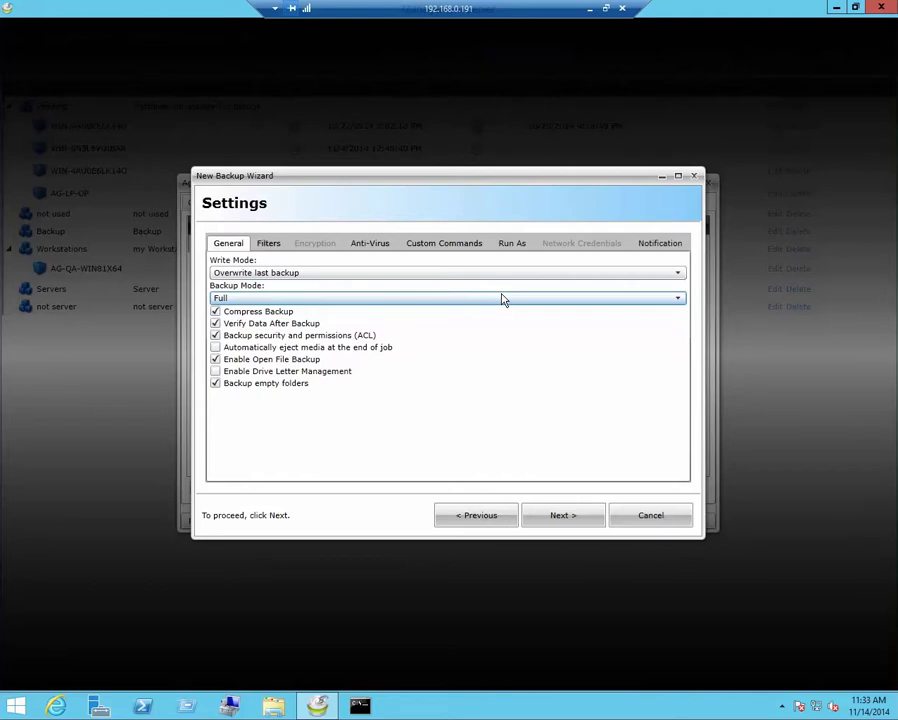
click(436, 250)
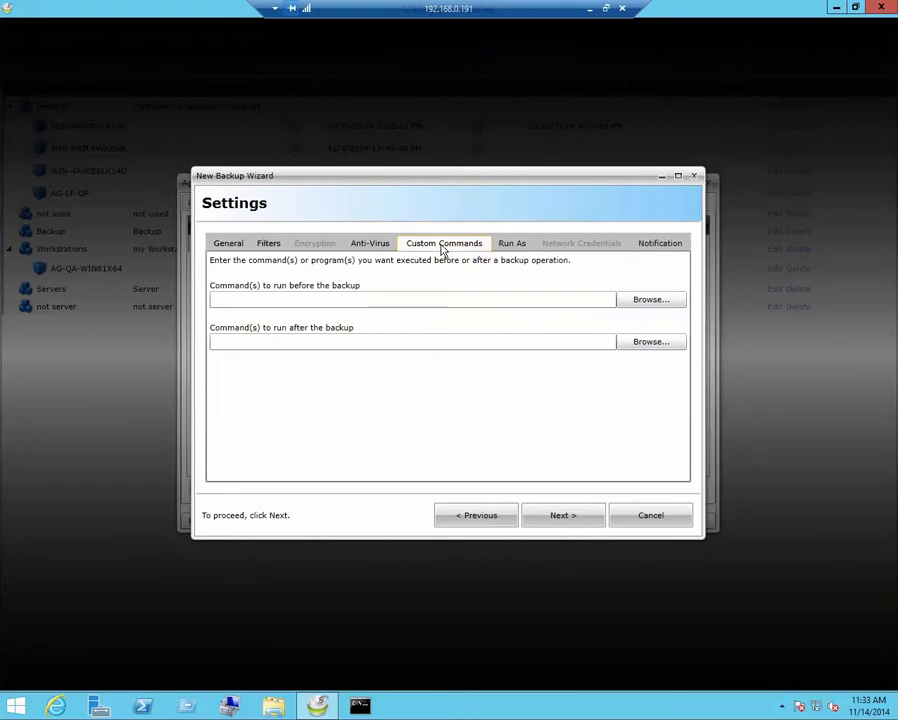
click(513, 247)
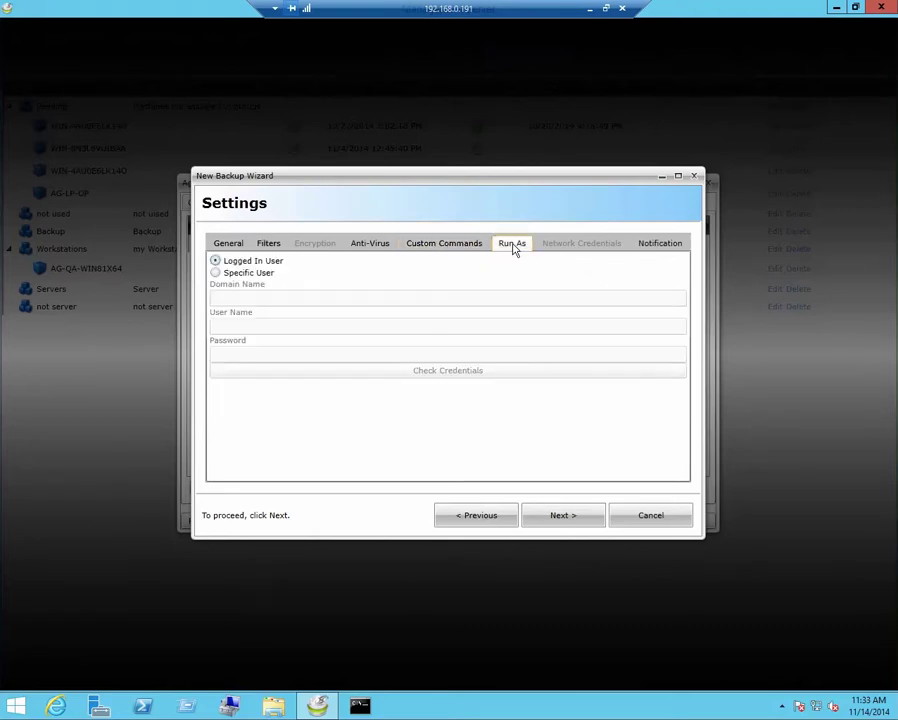
click(644, 247)
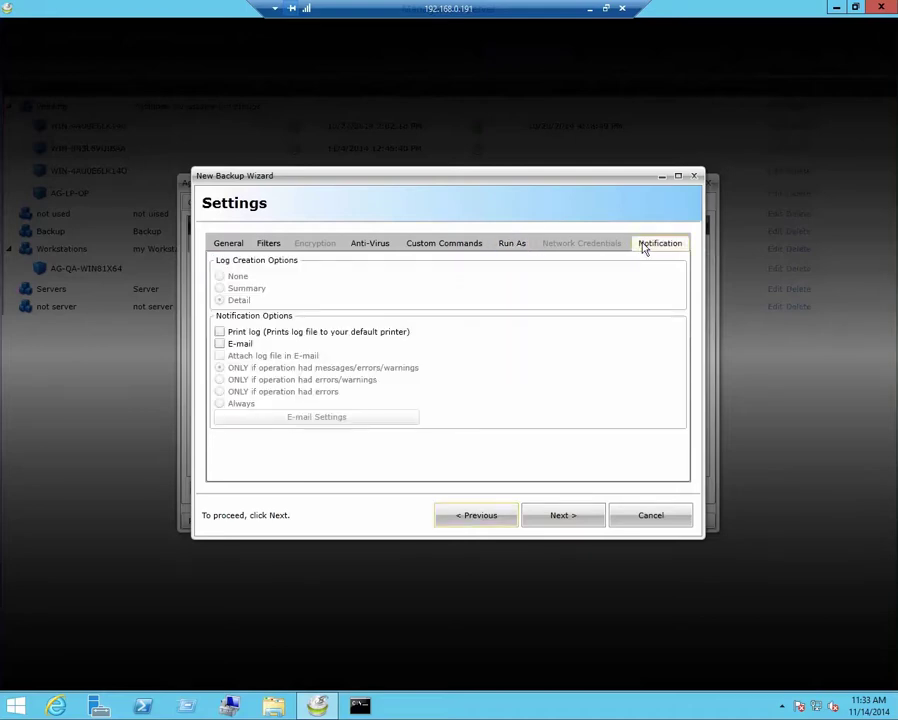
click(264, 246)
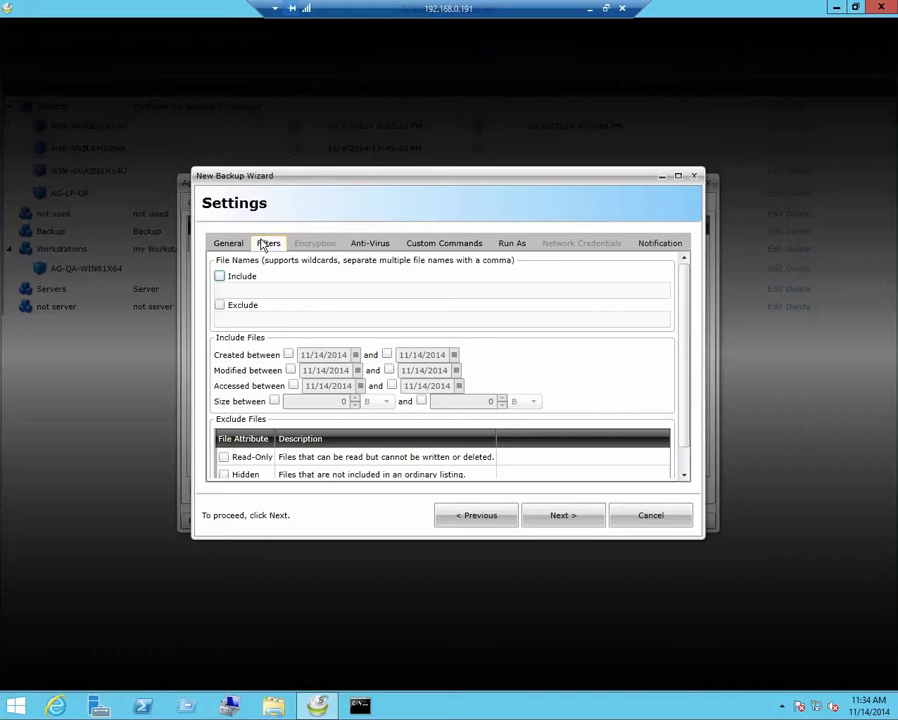
click(560, 518)
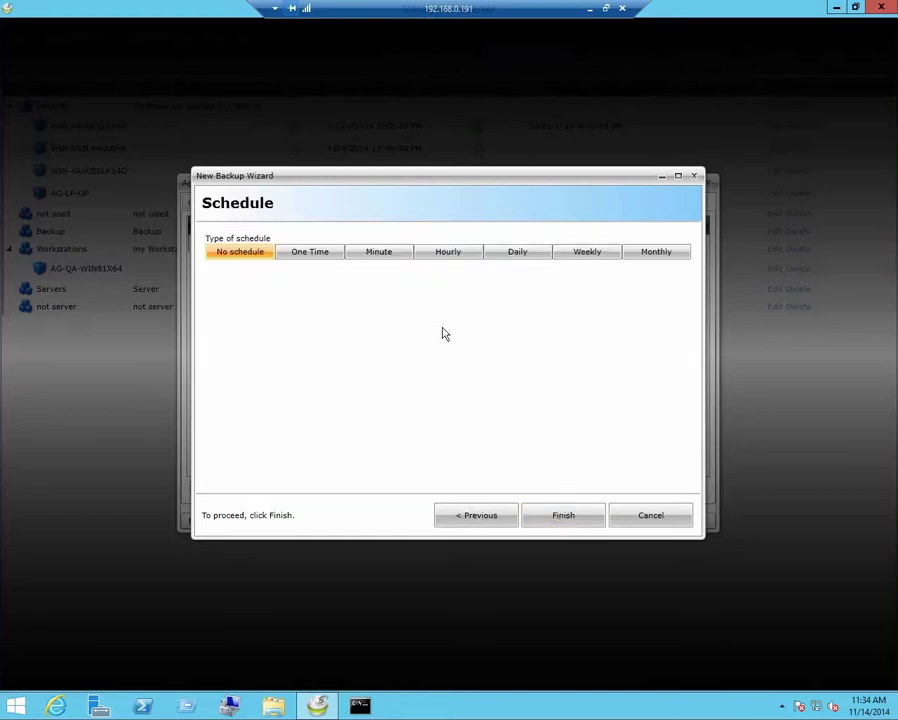
- Schedule Mybackup2 to run one time on 12/6/2014 and finish the wizard
click(311, 253)
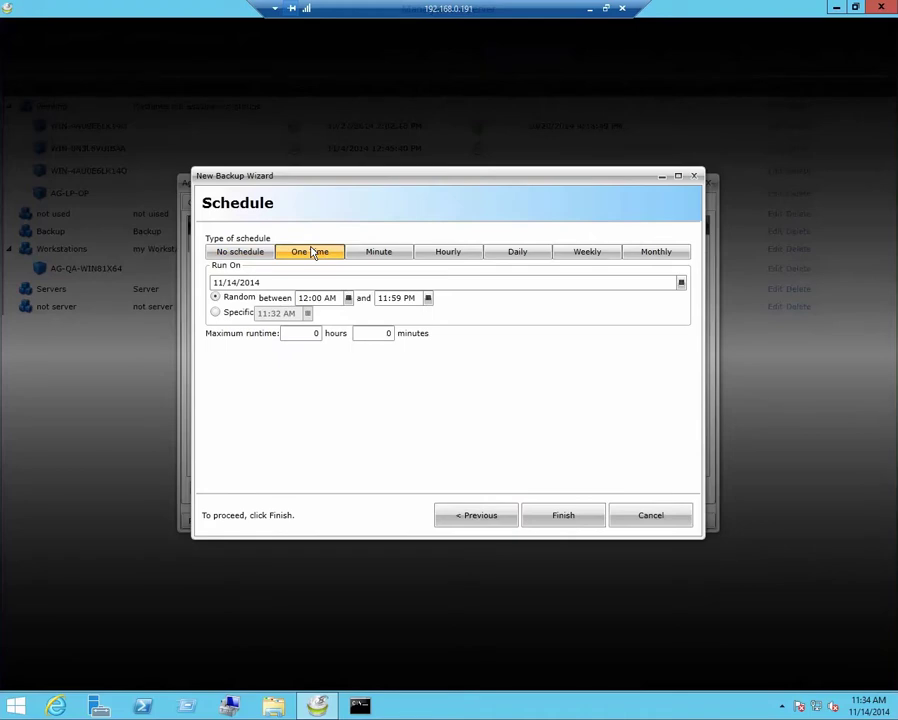
click(537, 287)
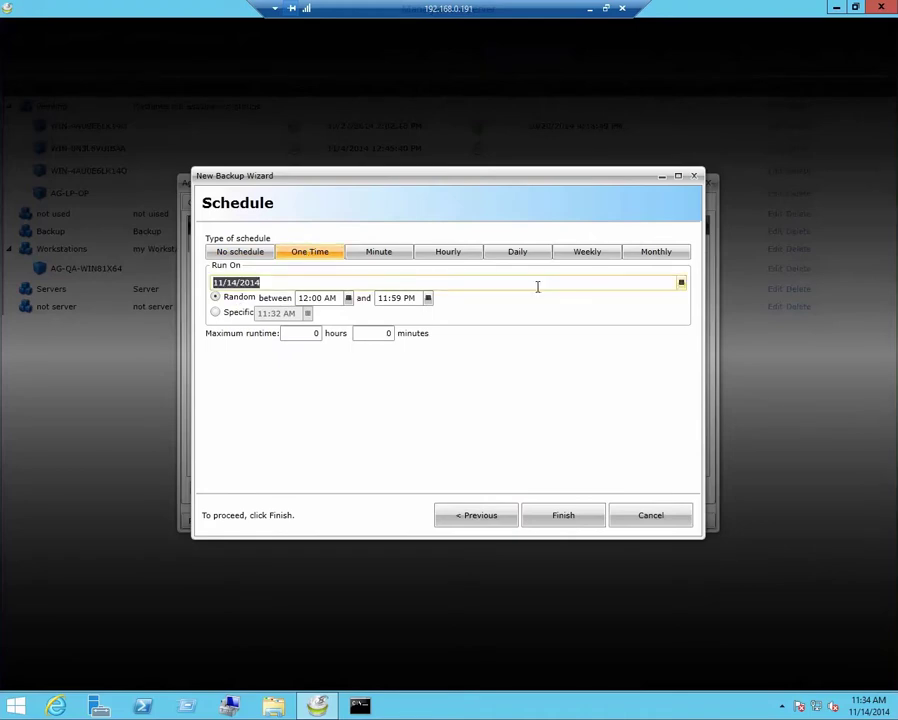
click(681, 284)
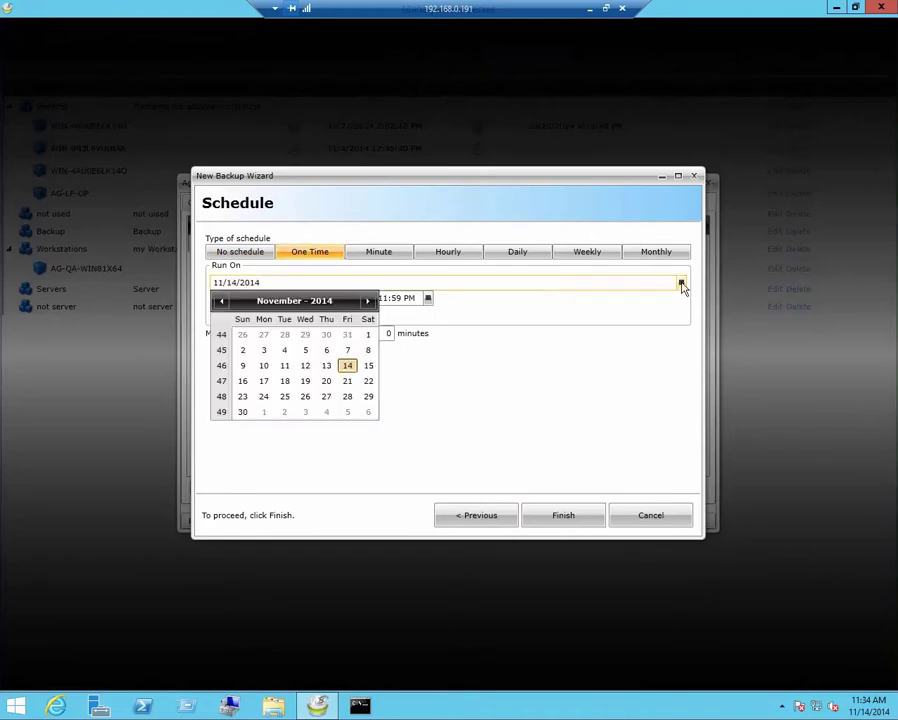
click(368, 412)
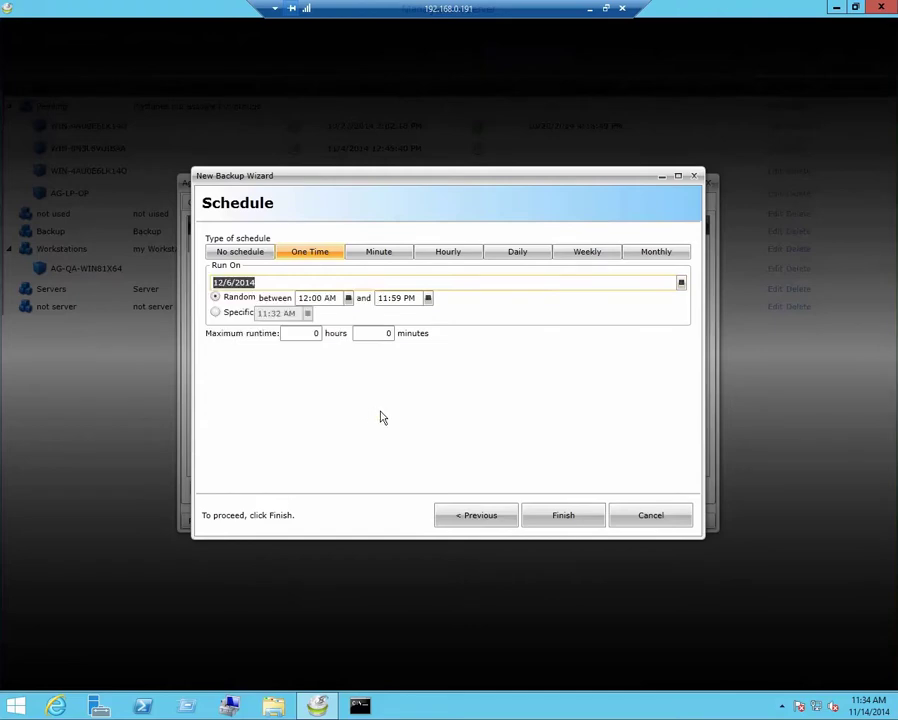
click(562, 516)
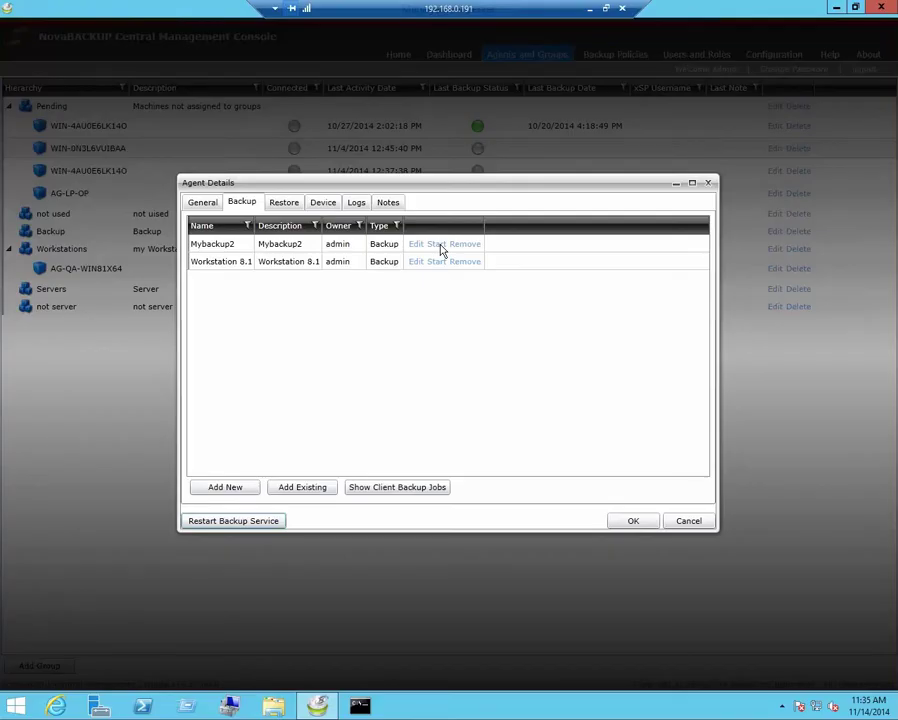
- Show the agent's Restore job list, which is still empty
click(286, 203)
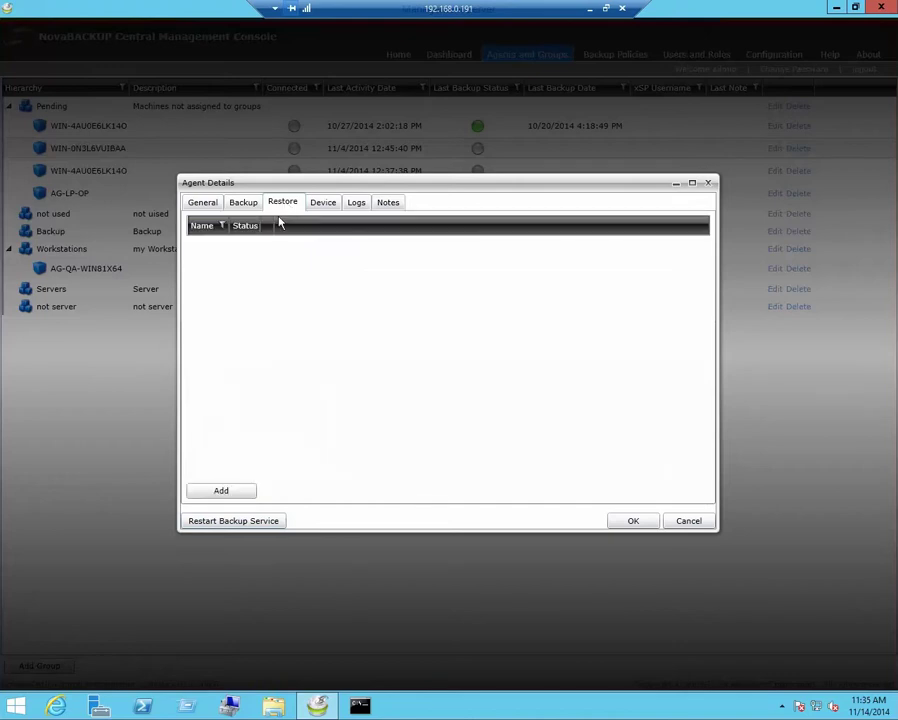
- Add a restore from Network Backups > Mybackup2 BackupSet with C:\ ticked, reaching the settings
click(223, 490)
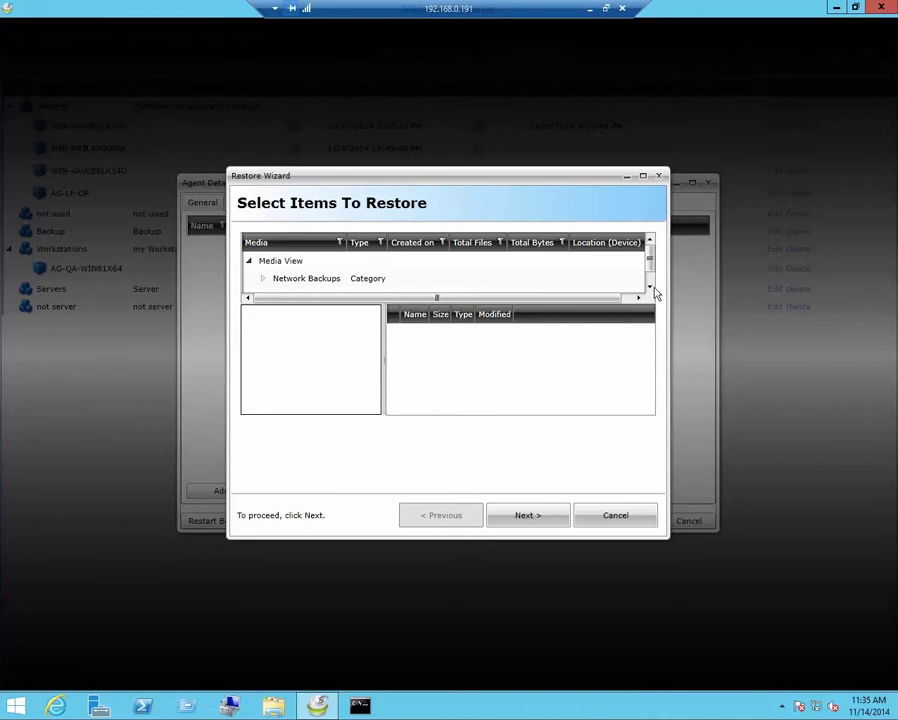
click(650, 286)
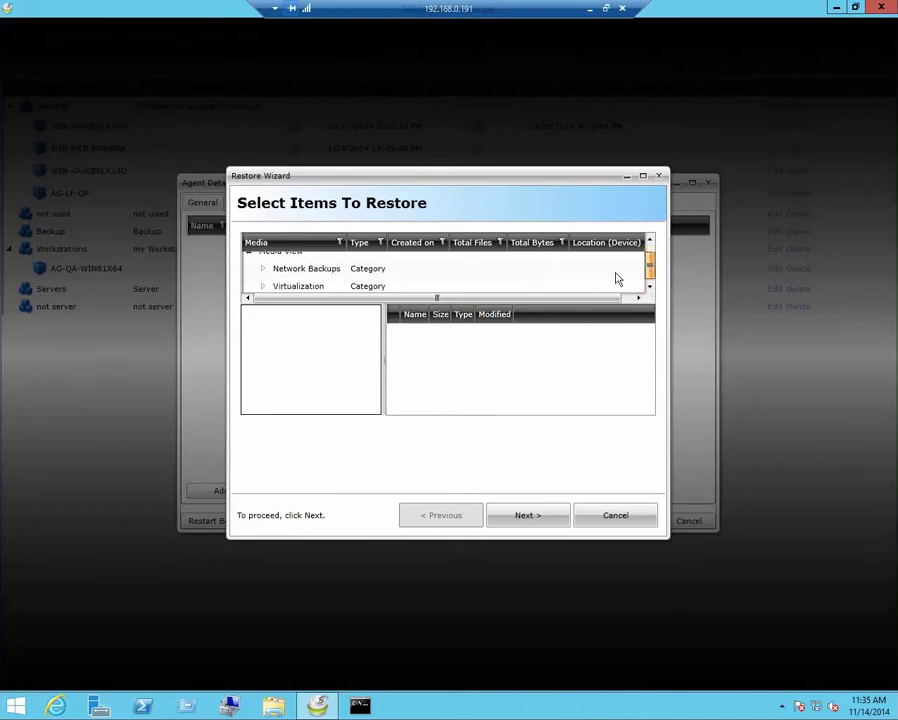
click(262, 270)
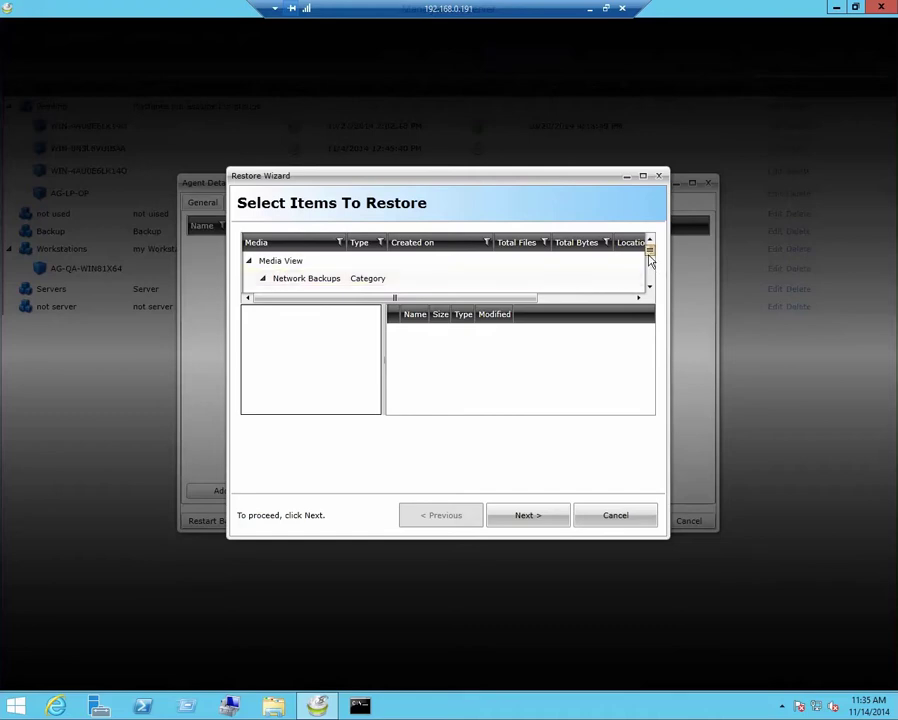
drag(648, 250, 650, 280)
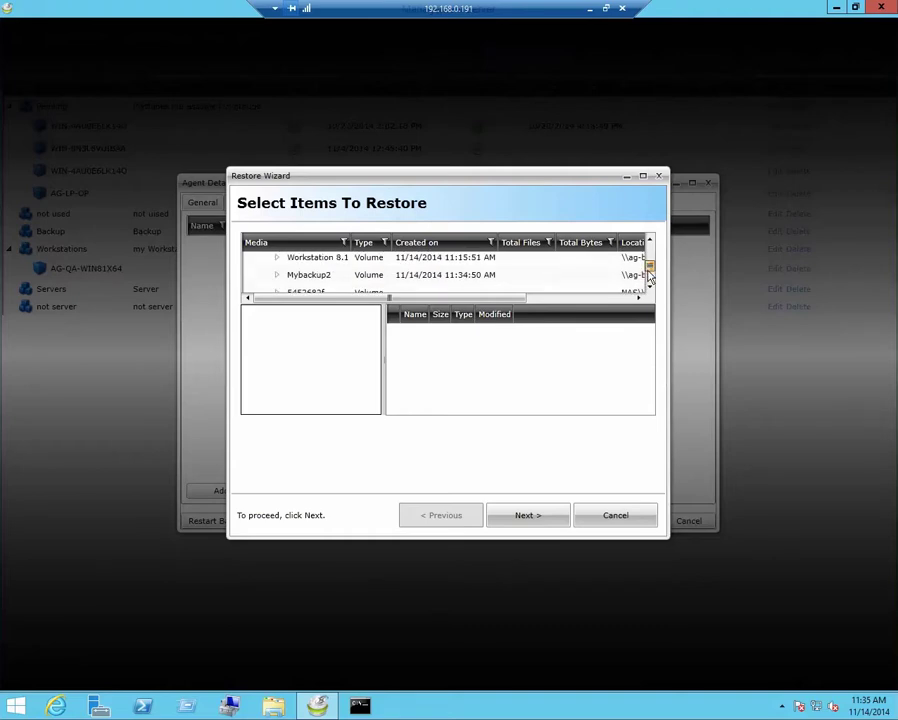
click(277, 274)
click(306, 272)
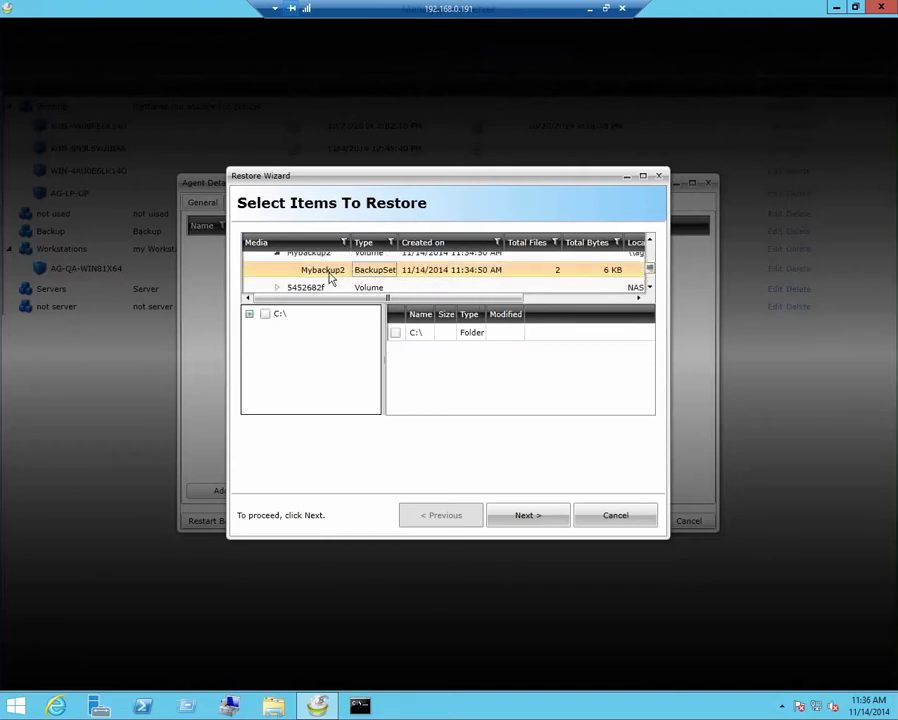
click(265, 314)
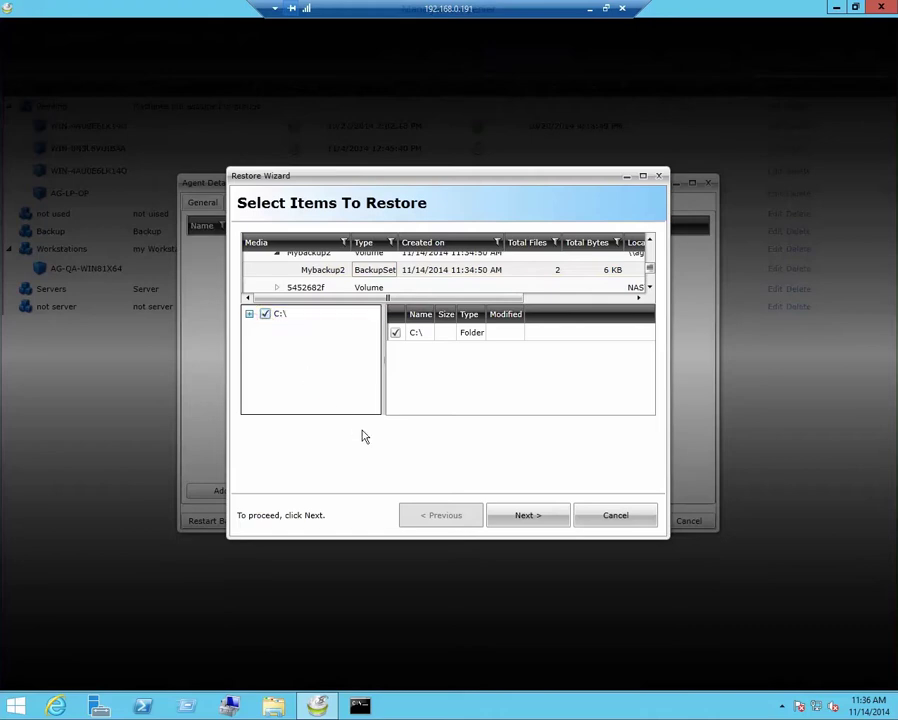
click(527, 515)
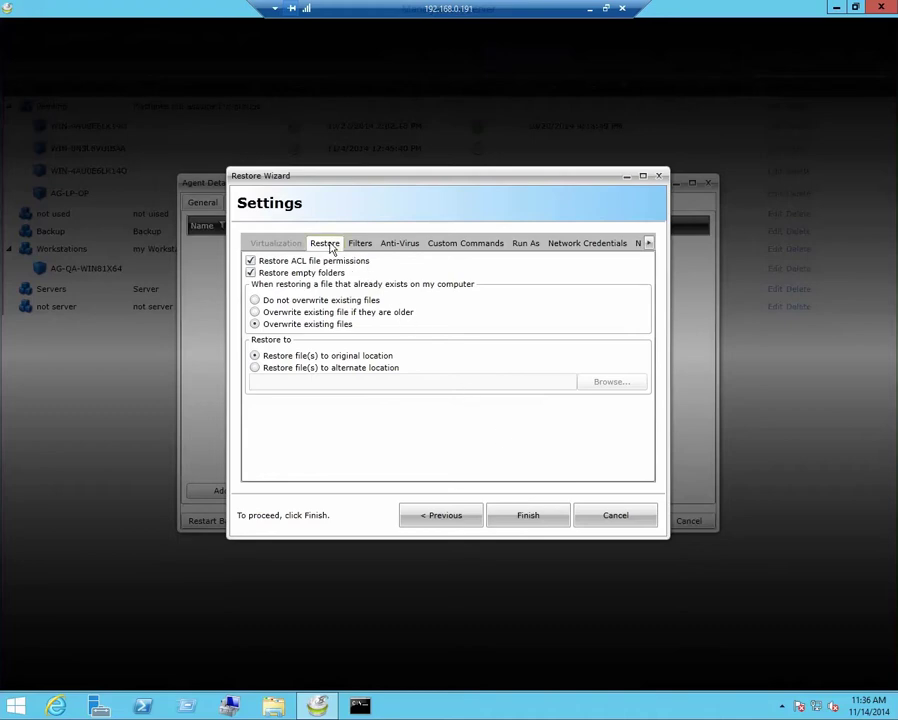
- Restore the files to alternate folder C:\PerfLogs, overwriting existing files, and start the job
click(255, 368)
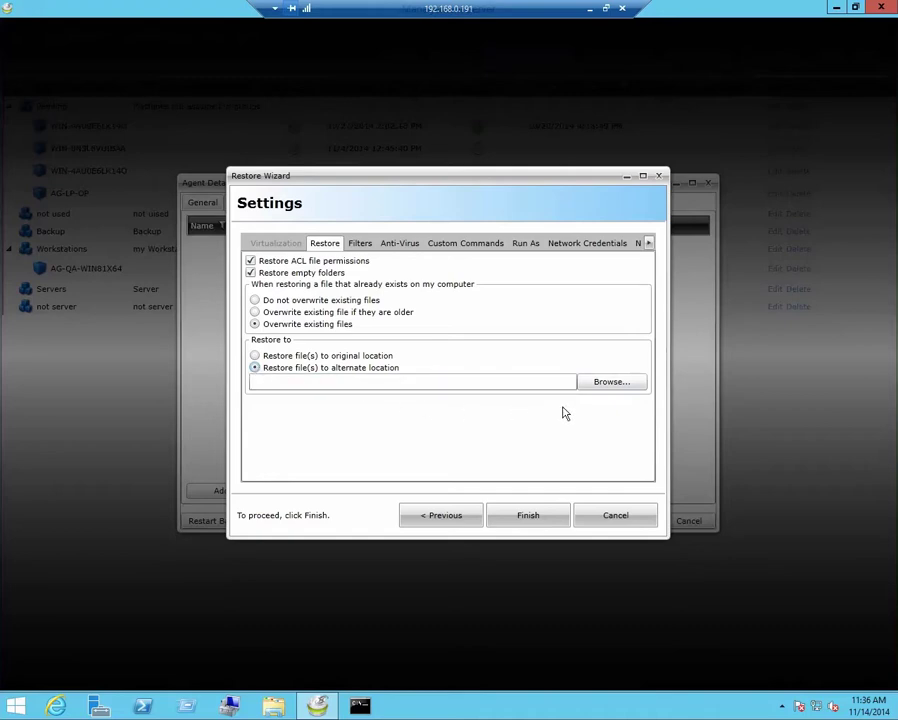
click(608, 386)
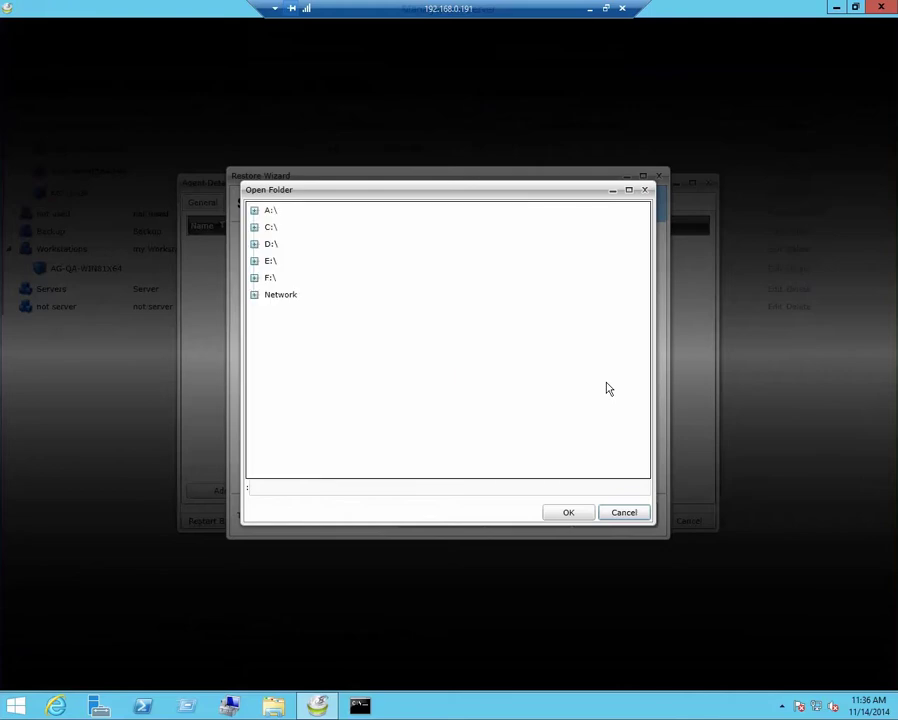
click(254, 228)
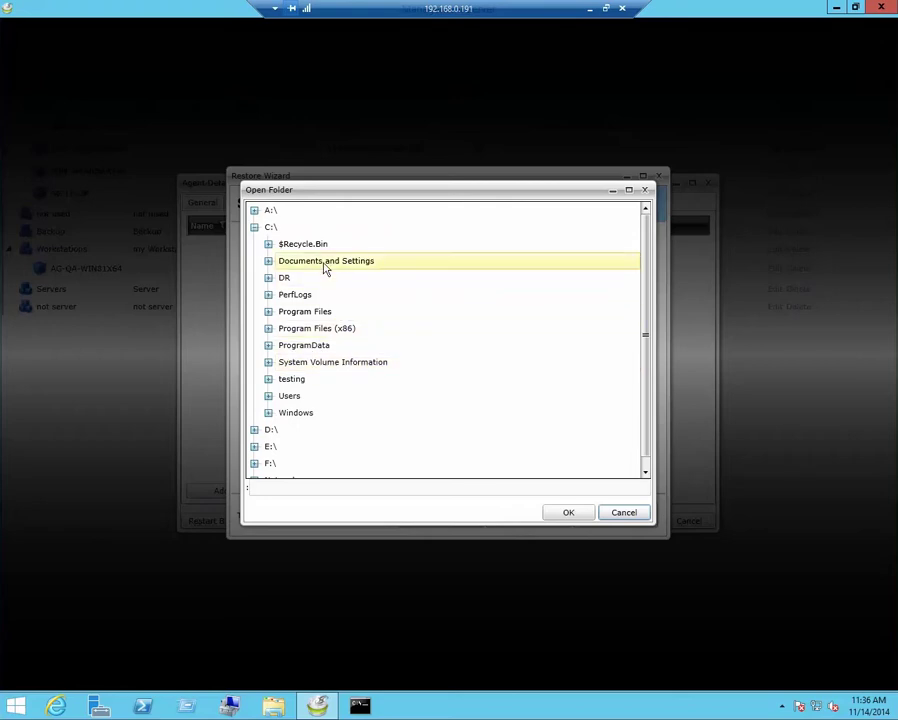
click(296, 296)
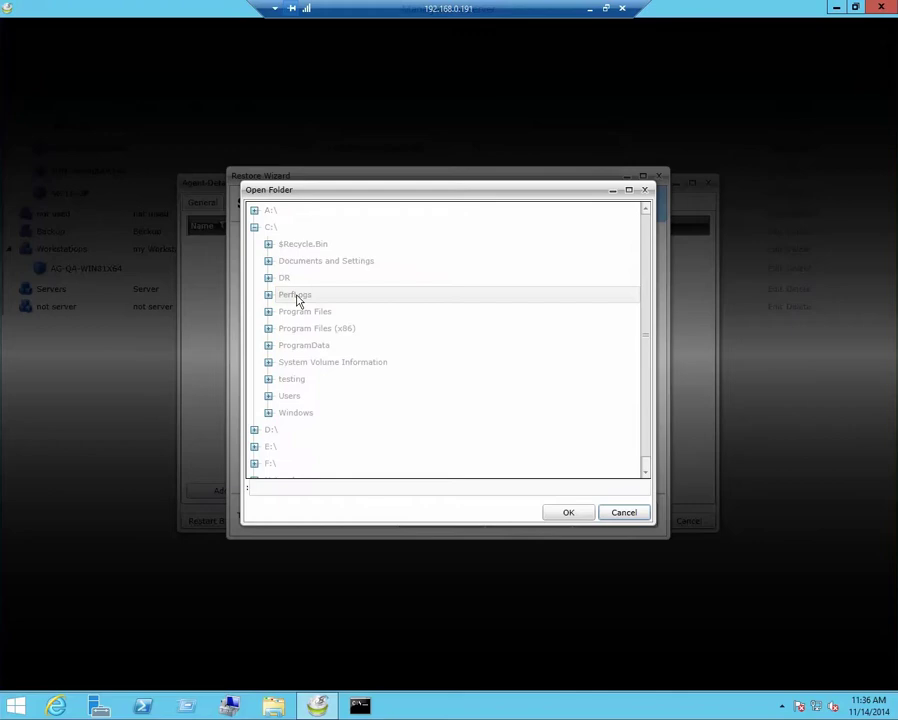
click(565, 512)
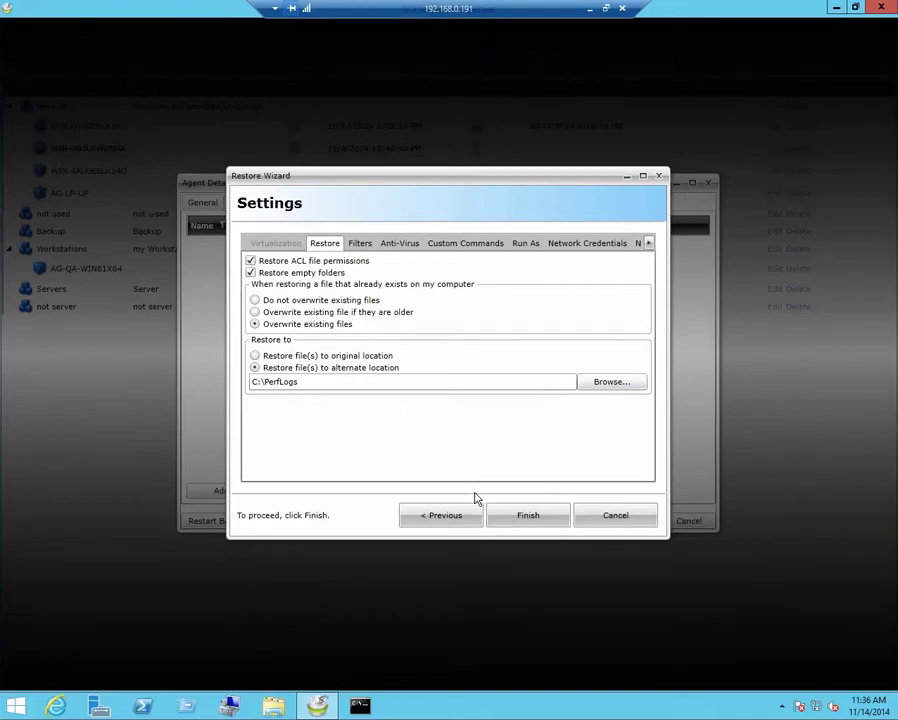
click(538, 518)
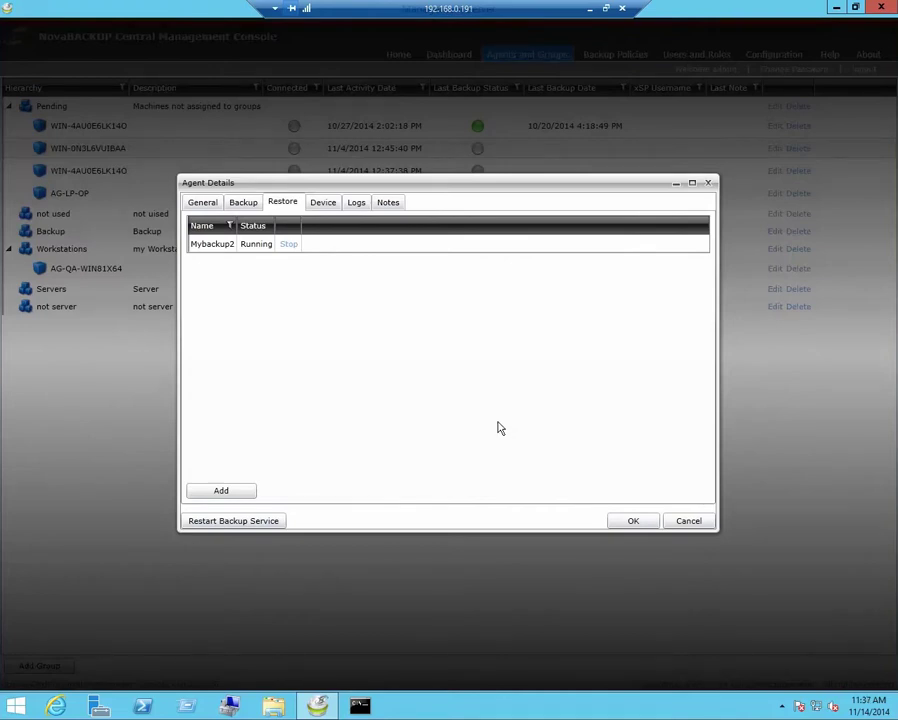
- View the Mybackup2 backup log from the Logs list, scroll through it, then close it
click(358, 203)
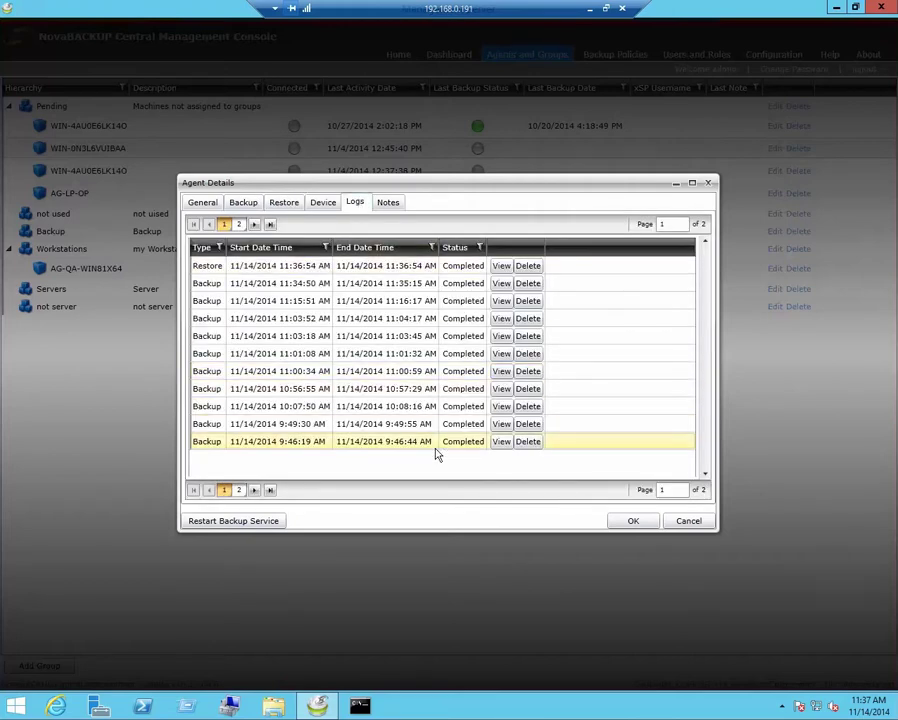
click(501, 285)
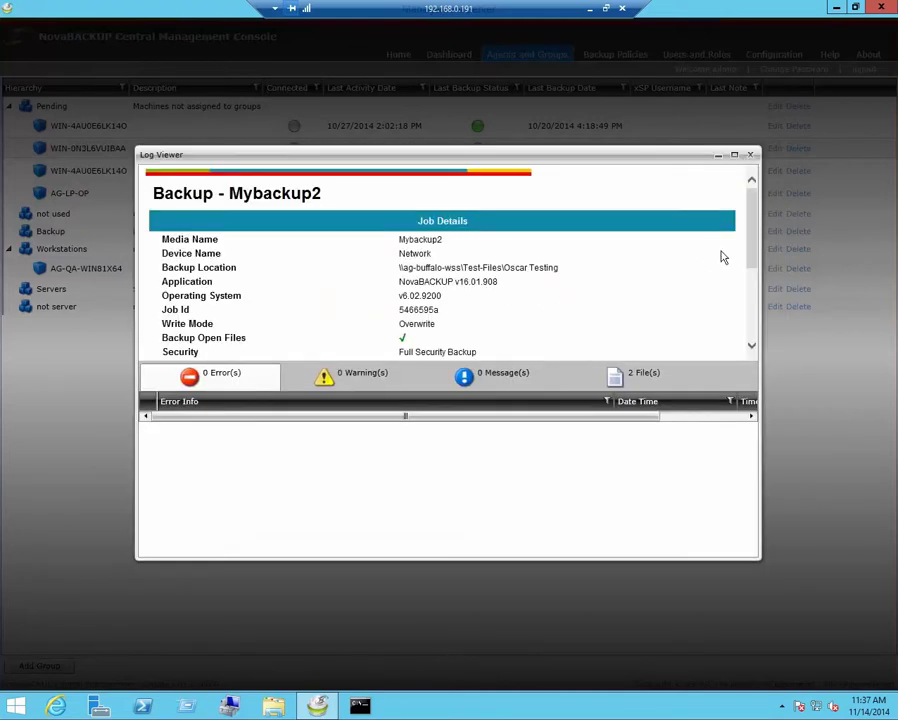
drag(748, 236, 743, 210)
click(750, 156)
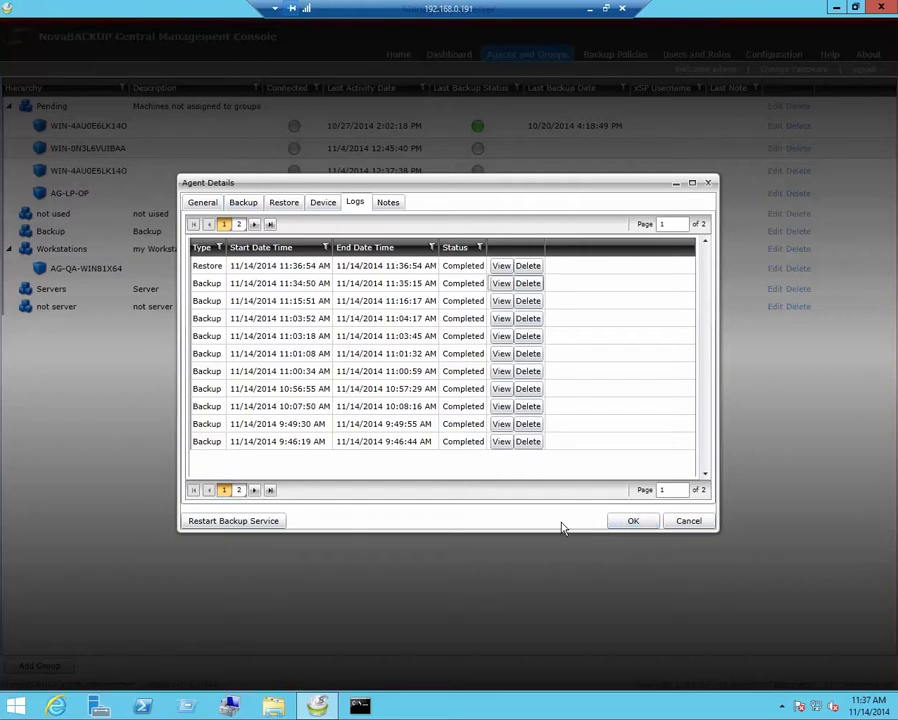
- Show the agent's devices and check Add Device's types, leaving Network Device selected
click(322, 203)
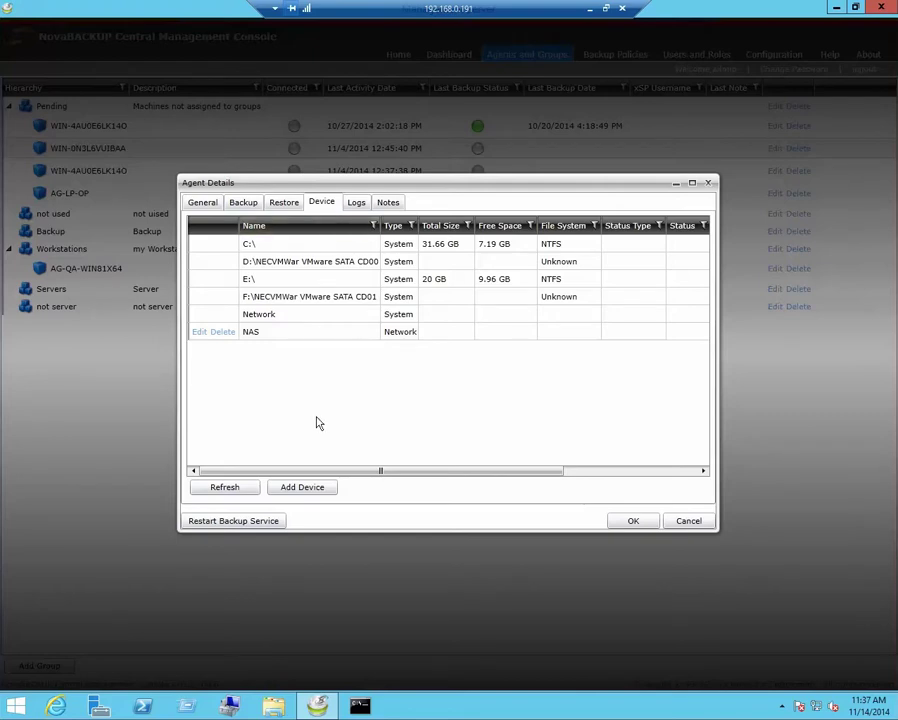
click(302, 488)
click(494, 348)
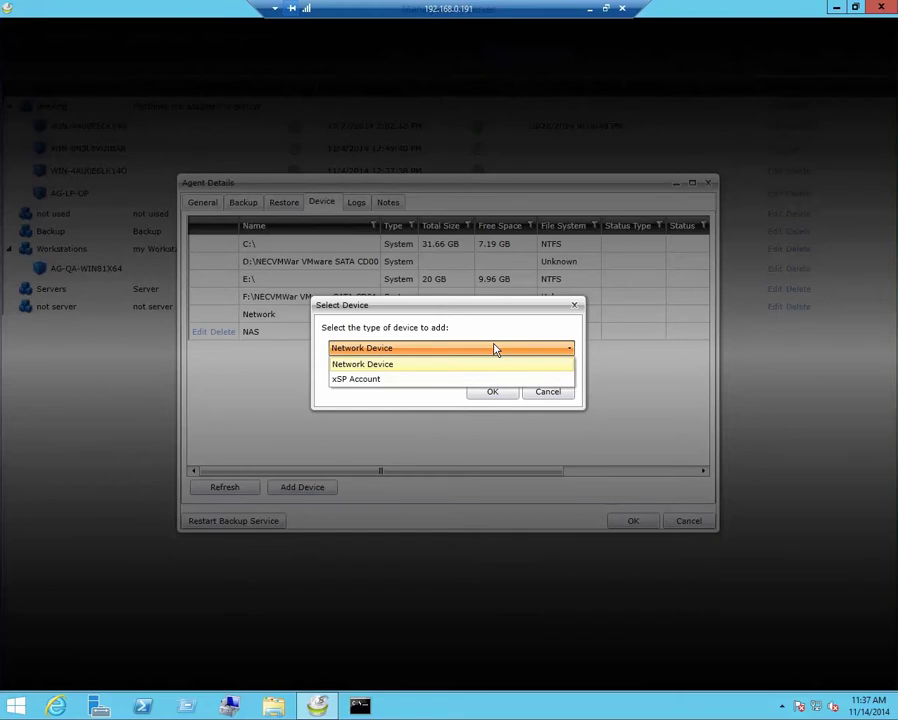
click(415, 406)
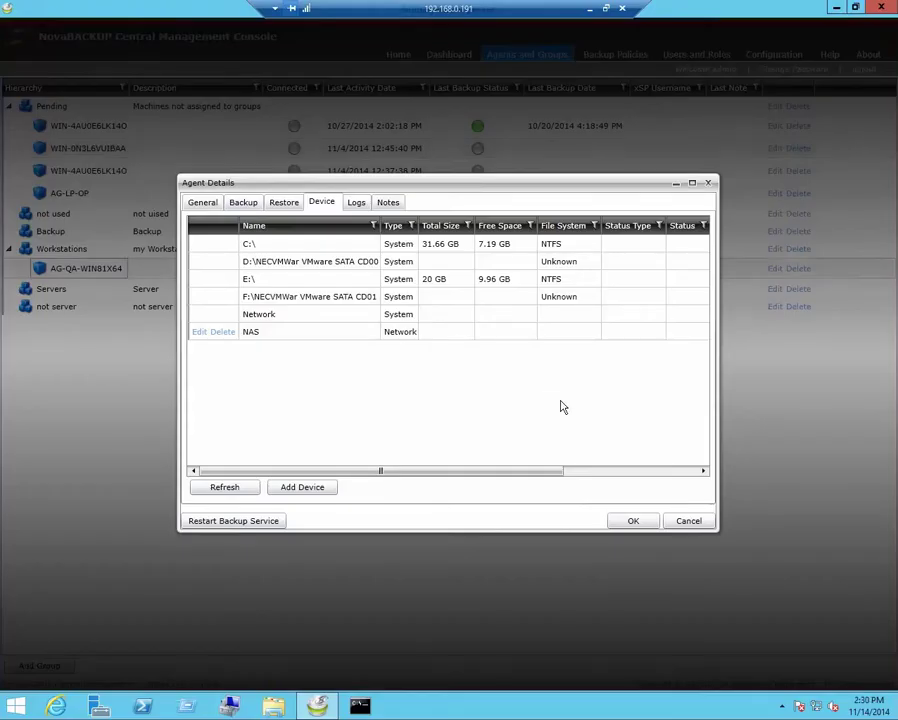
- Add a Virtual Machine (File-level) backup named 'VM backup' and continue to source selection
click(252, 205)
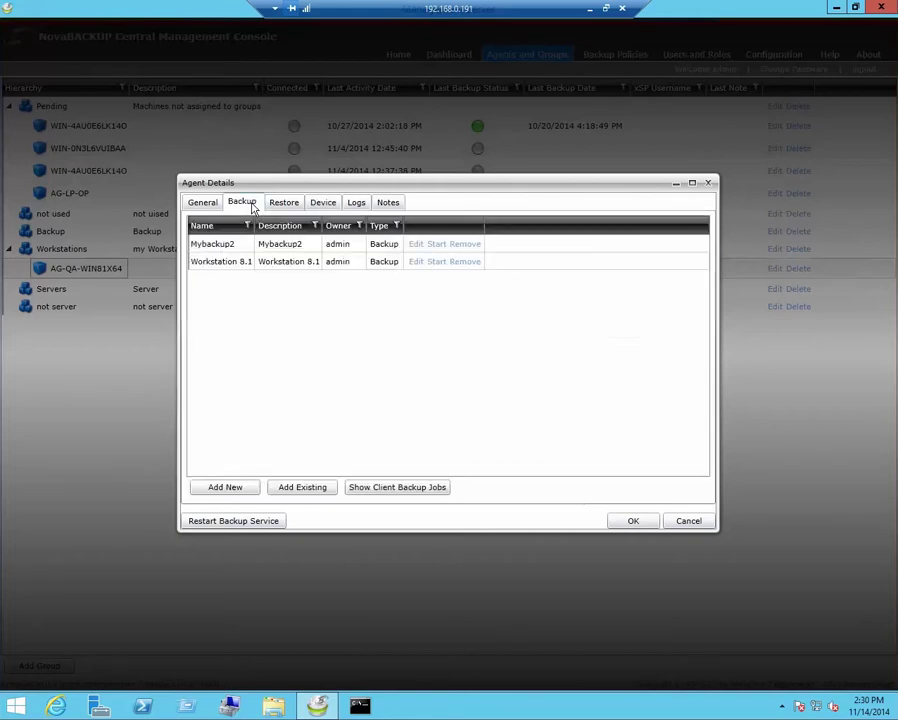
click(244, 488)
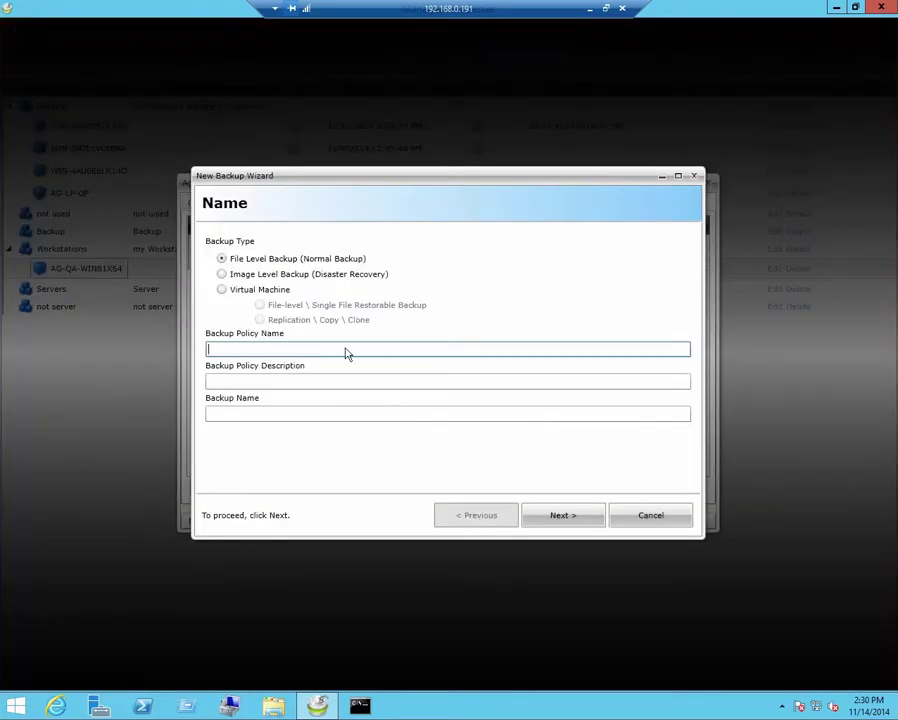
click(224, 291)
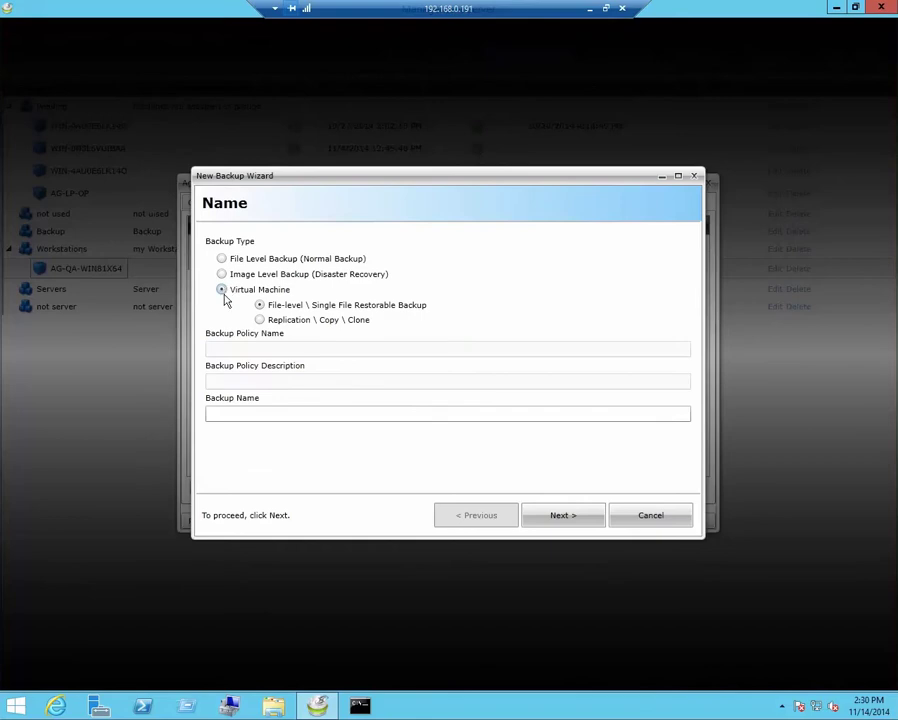
click(232, 412)
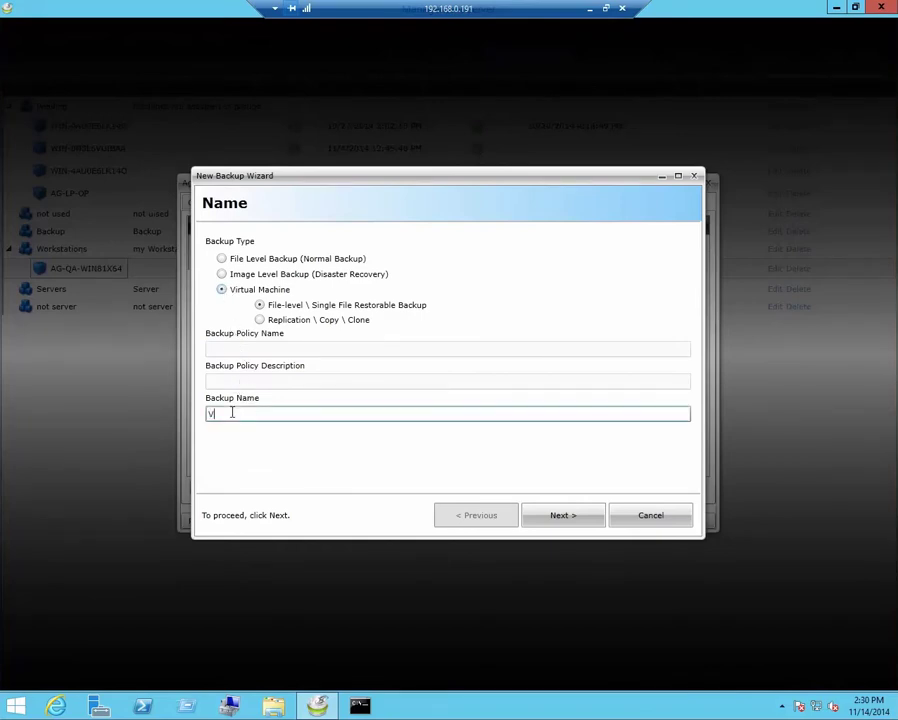
text(VM backup)
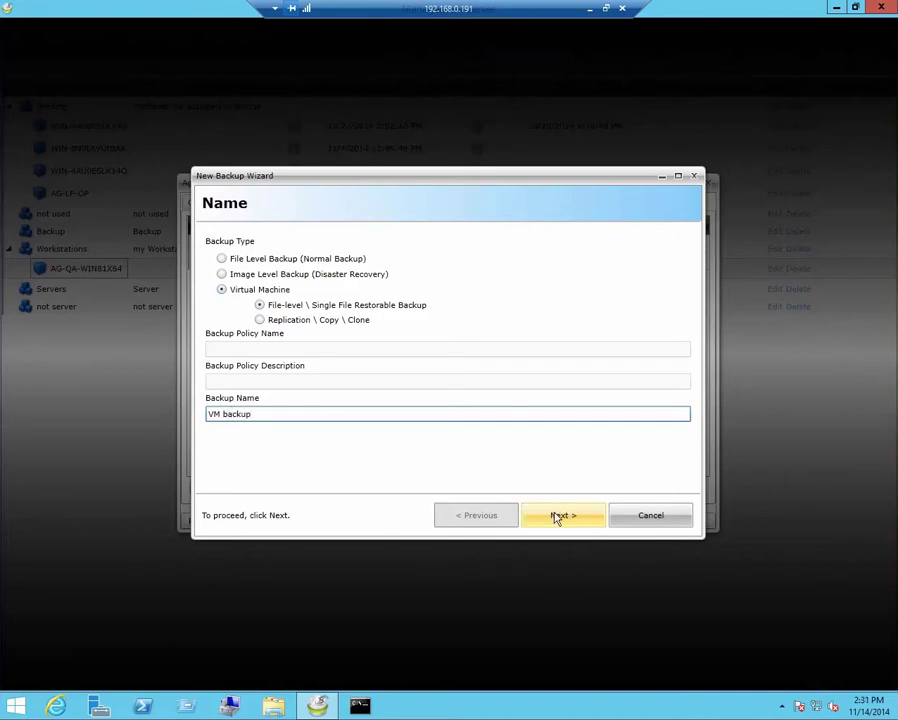
click(557, 516)
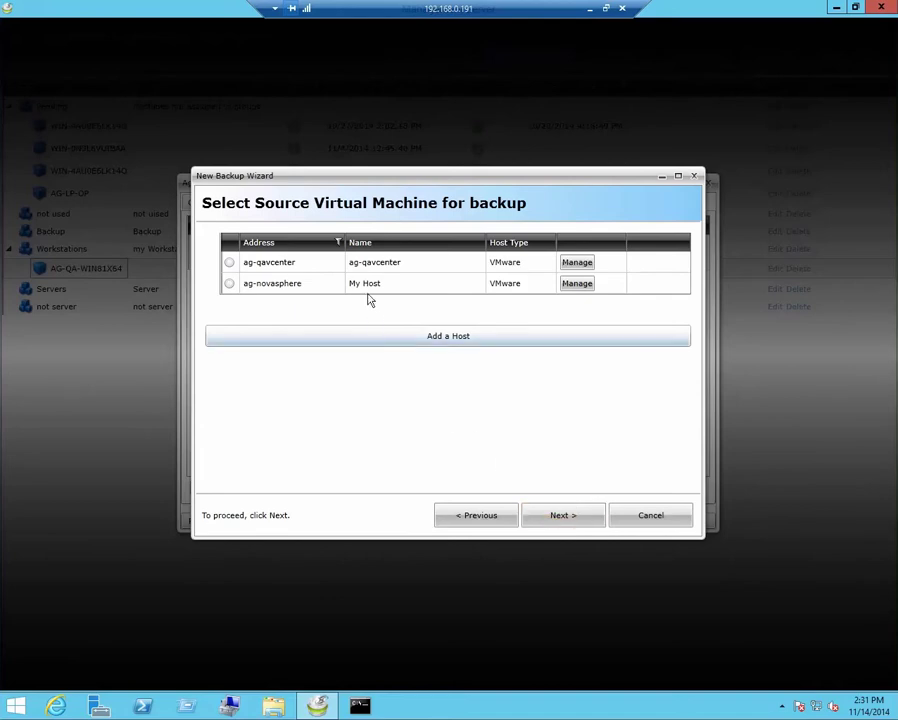
- Choose ag-novasphere as the VM host, without adding a new host
click(417, 341)
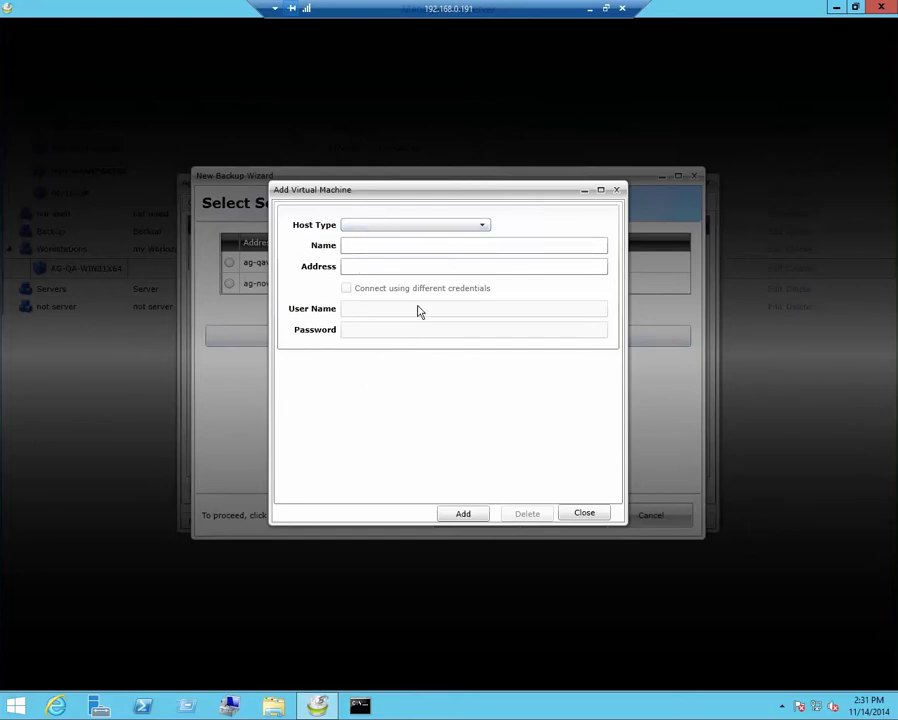
click(580, 514)
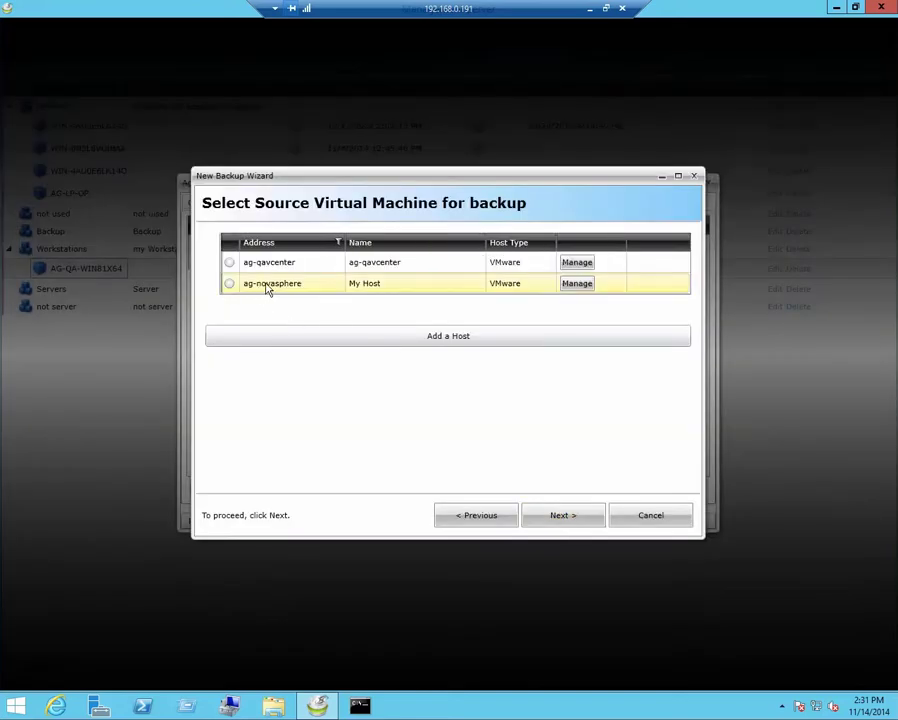
click(230, 285)
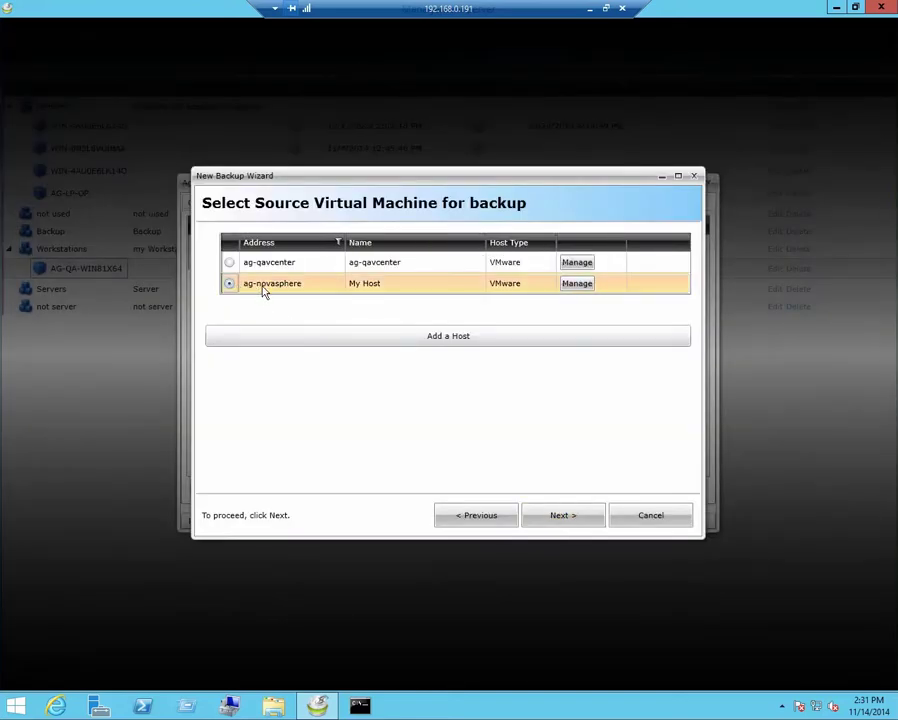
click(565, 514)
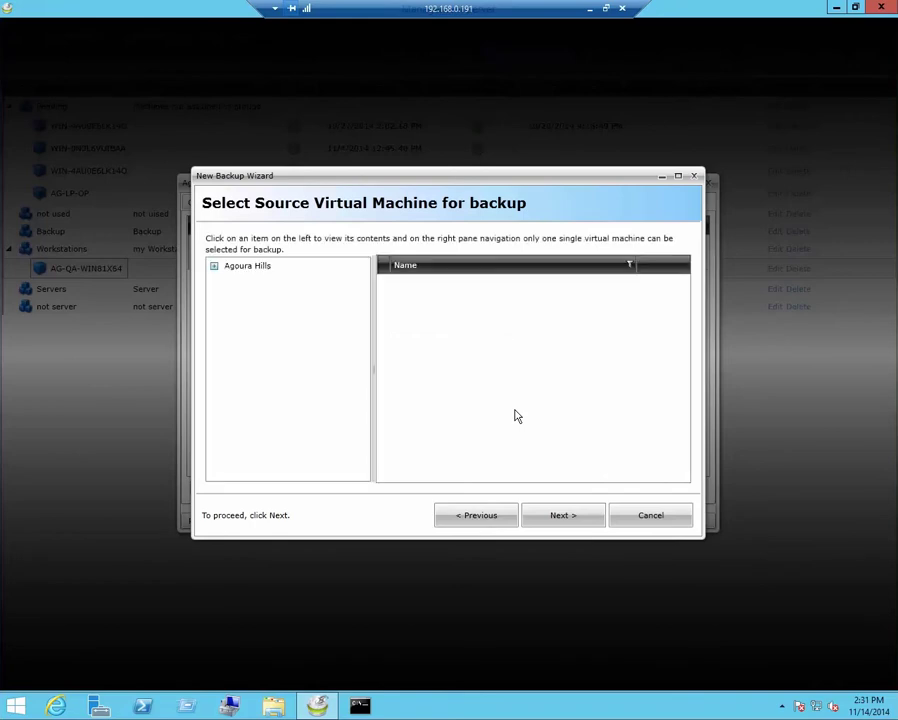
- Select the Win Vista-ENT-X64 machine under Agoura Hills > Base OS's
click(214, 269)
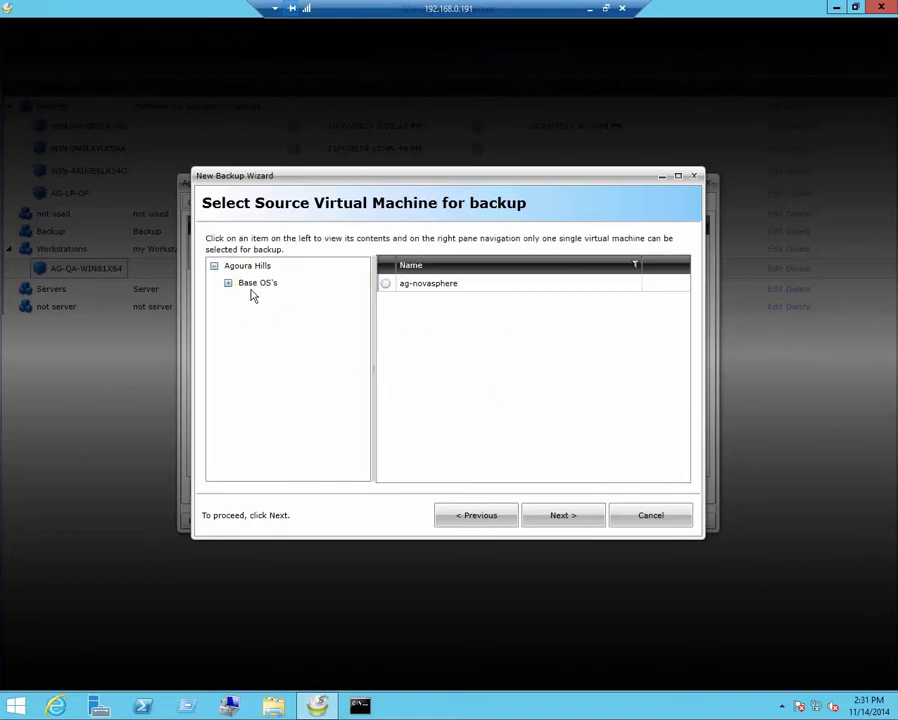
click(228, 287)
click(260, 289)
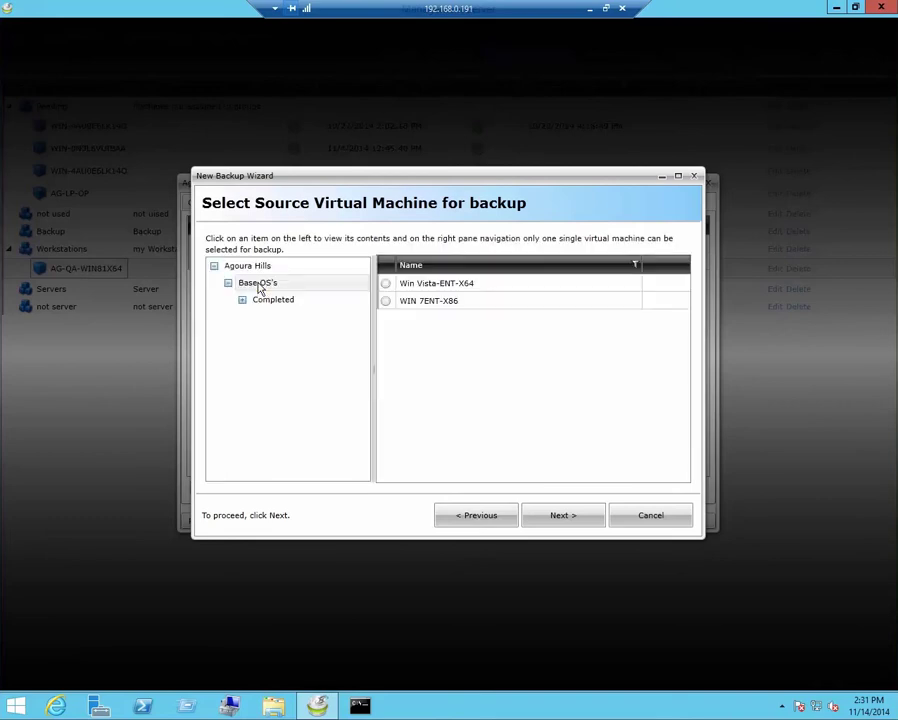
click(387, 287)
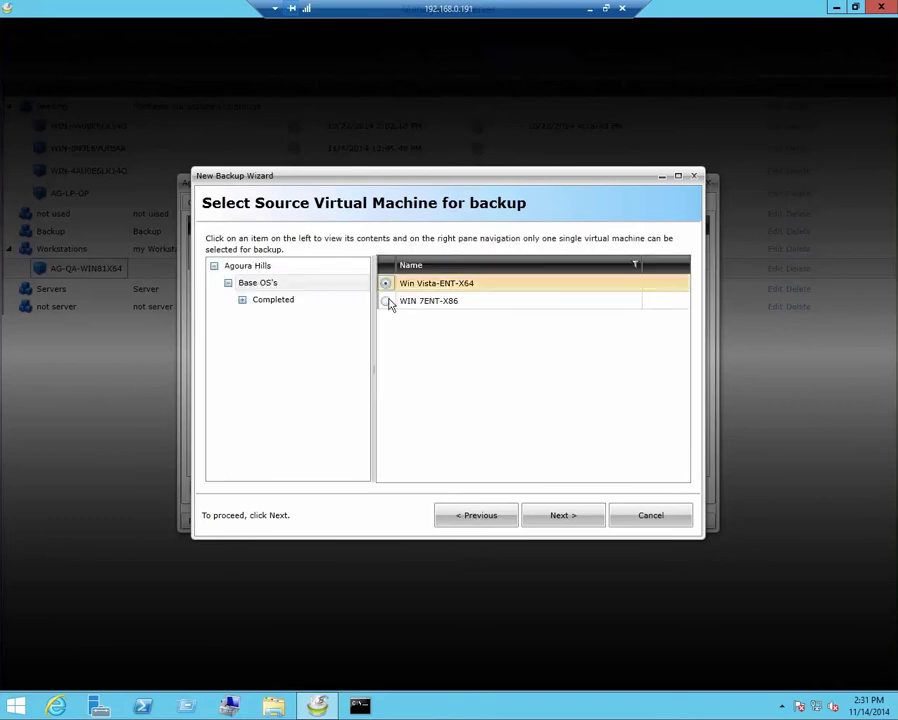
- Set the NAS as the VM backup's destination
click(564, 514)
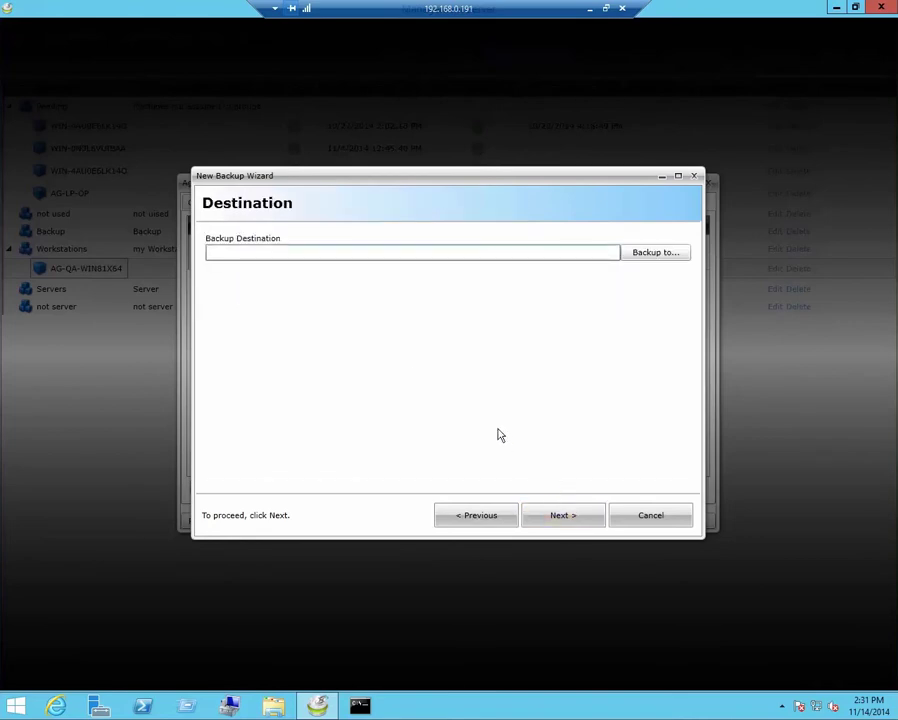
click(635, 256)
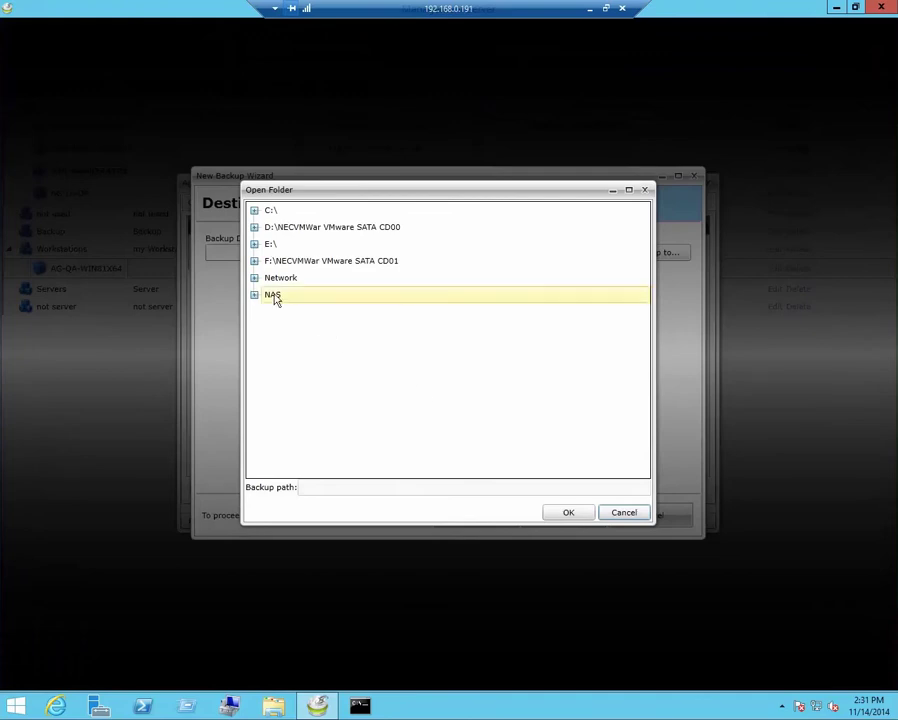
click(274, 295)
click(568, 513)
- Keep default settings, schedule the backup One Time, and finish the job
click(564, 516)
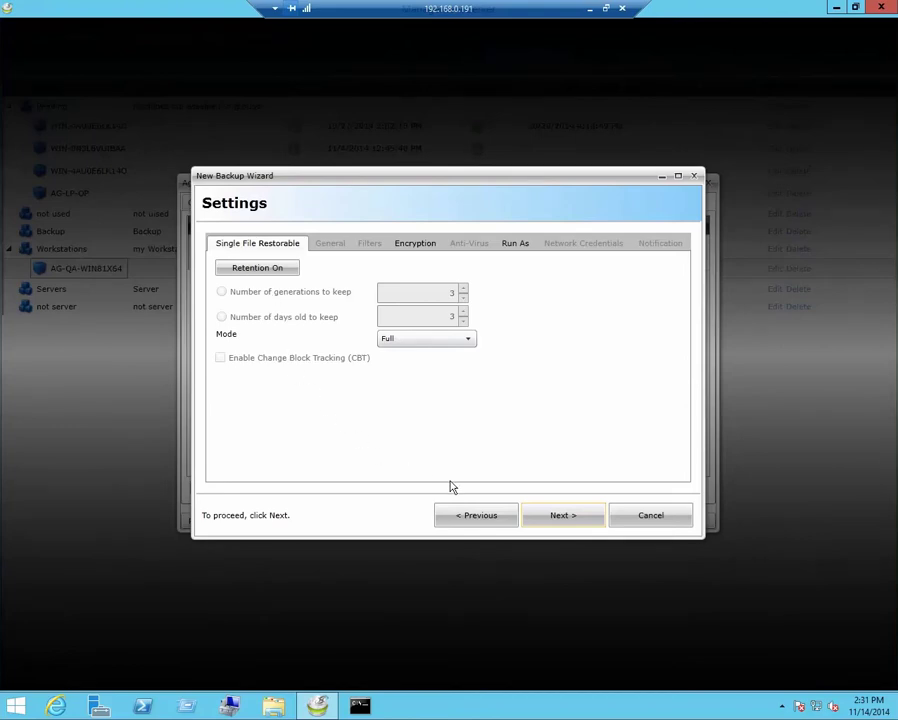
click(560, 516)
click(297, 257)
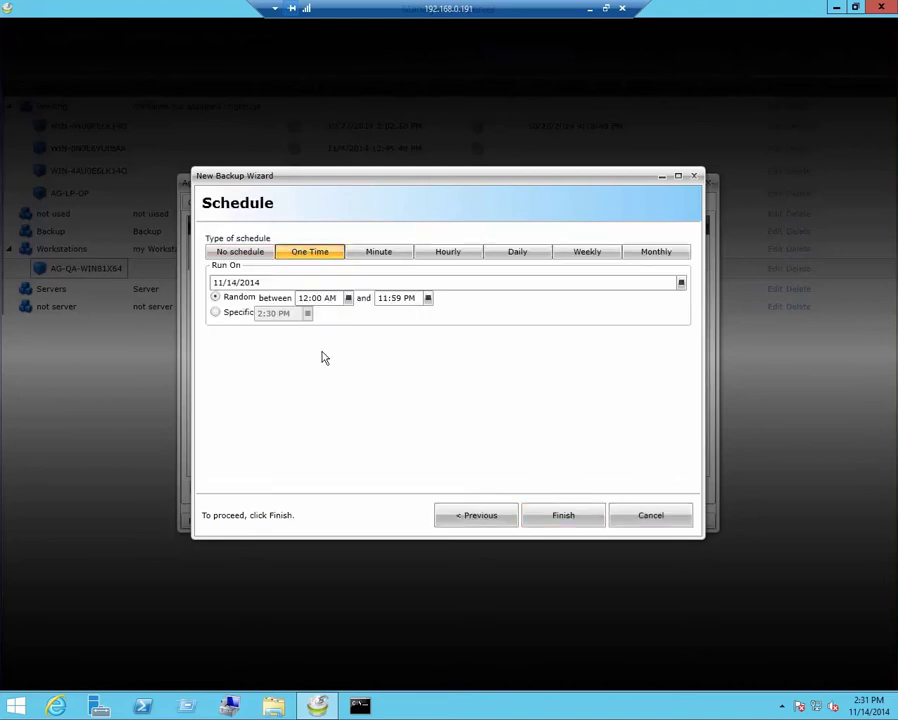
click(563, 521)
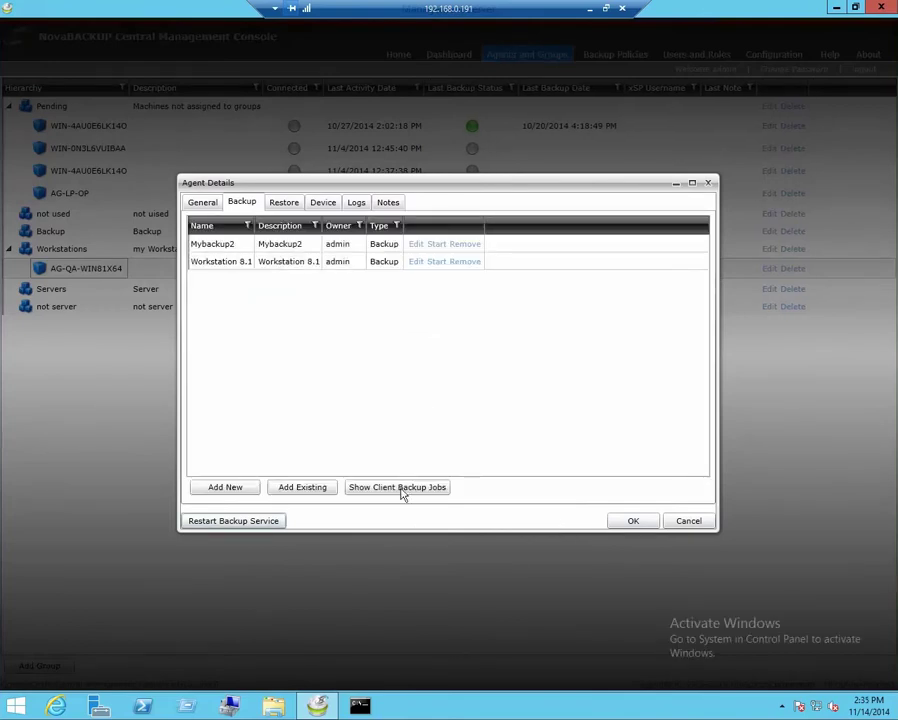
- Show client backup jobs, listing VM backup, test and Test VM 2k3
click(401, 492)
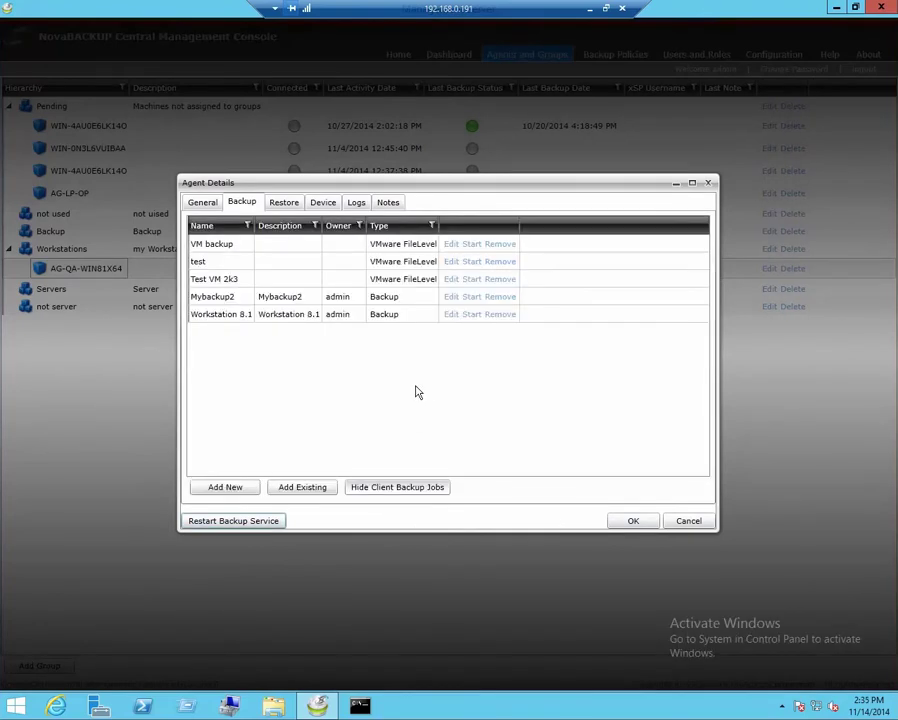